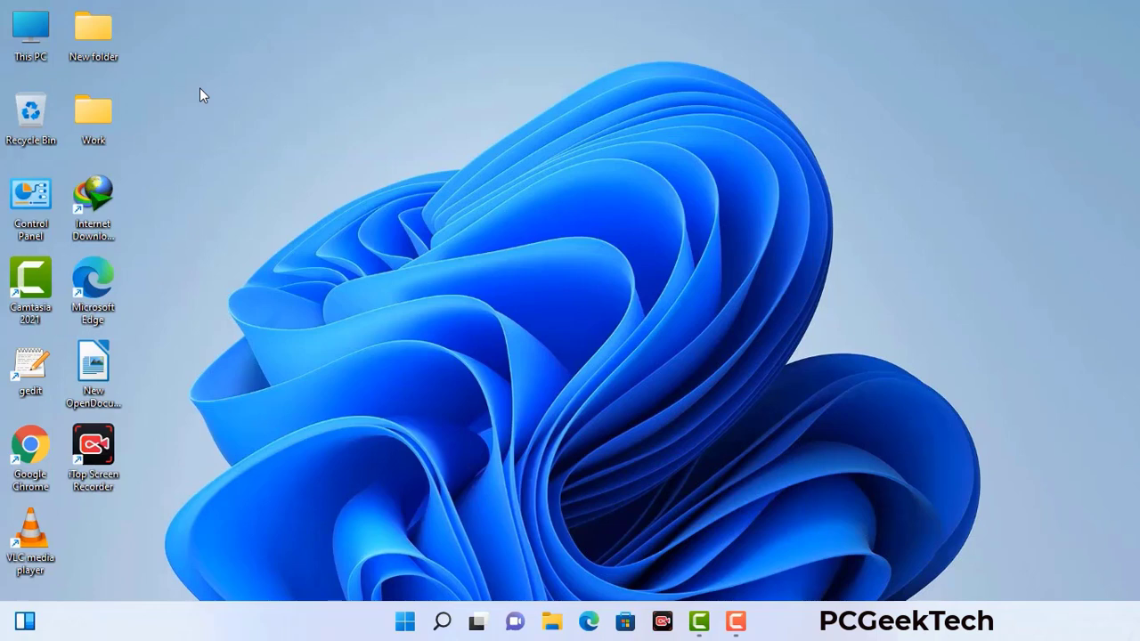
# Bring up the Run box and centre it on the desktop, ready to run msconfig
pyautogui.press('super+r')
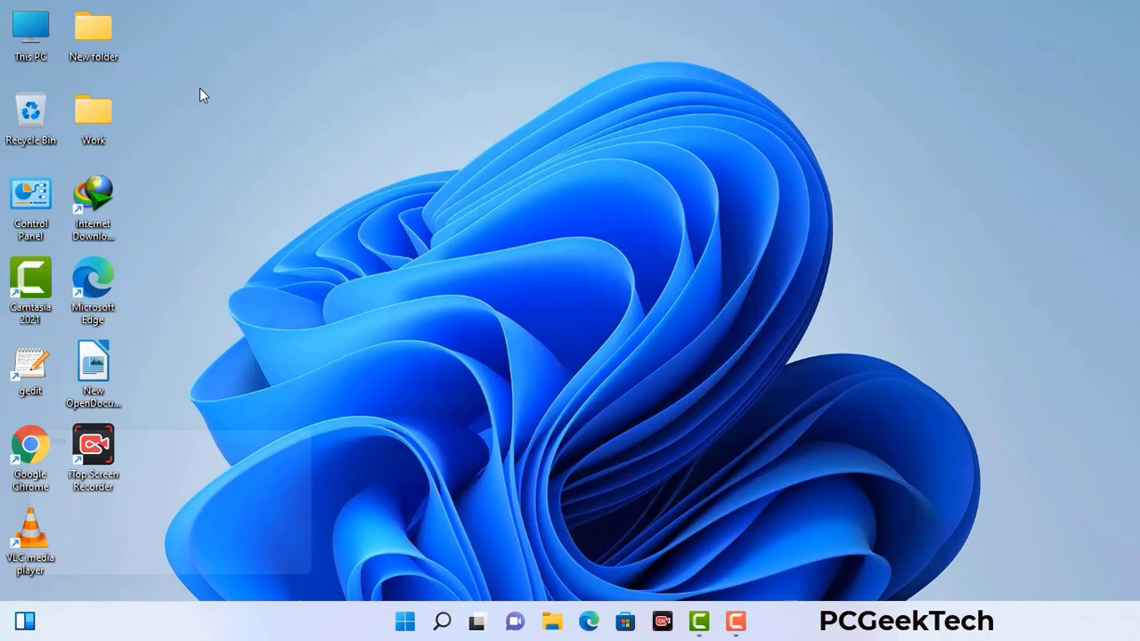
pyautogui.moveTo(194, 433); pyautogui.dragTo(502, 140)
# Launch msconfig, enable Safe boot with the Network option, apply it, and restart
pyautogui.click(453, 223)
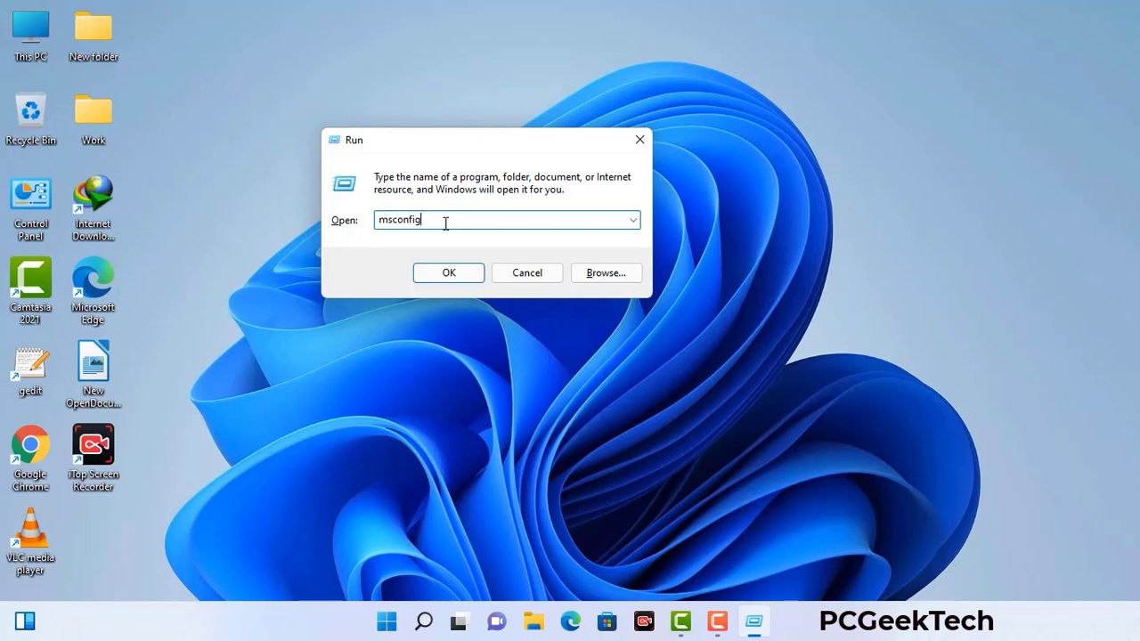
pyautogui.click(443, 274)
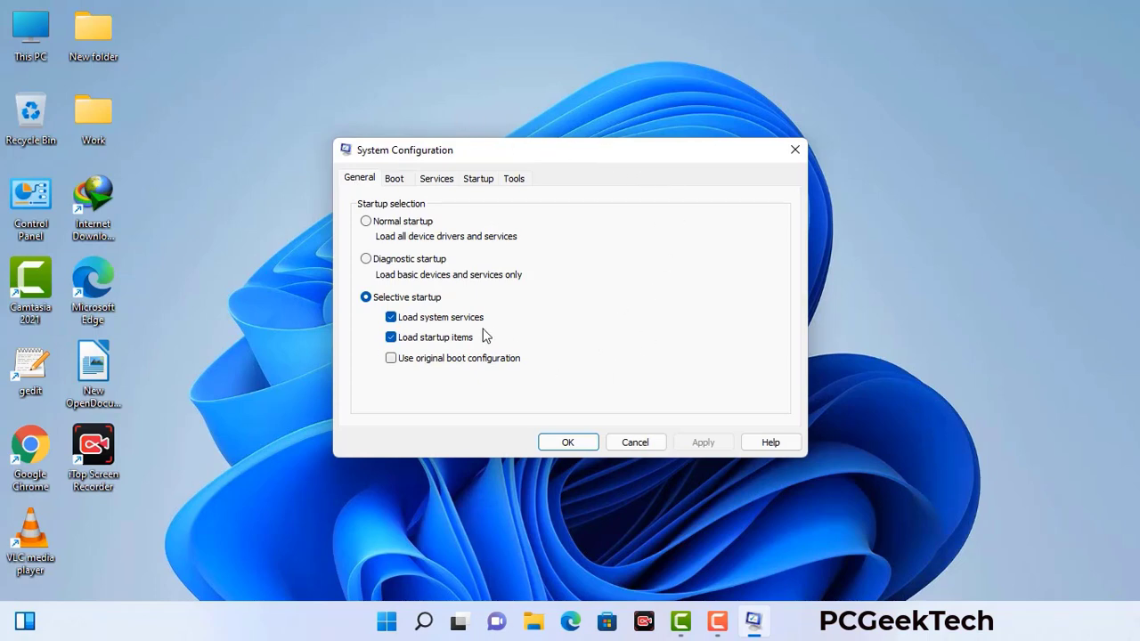
pyautogui.click(395, 180)
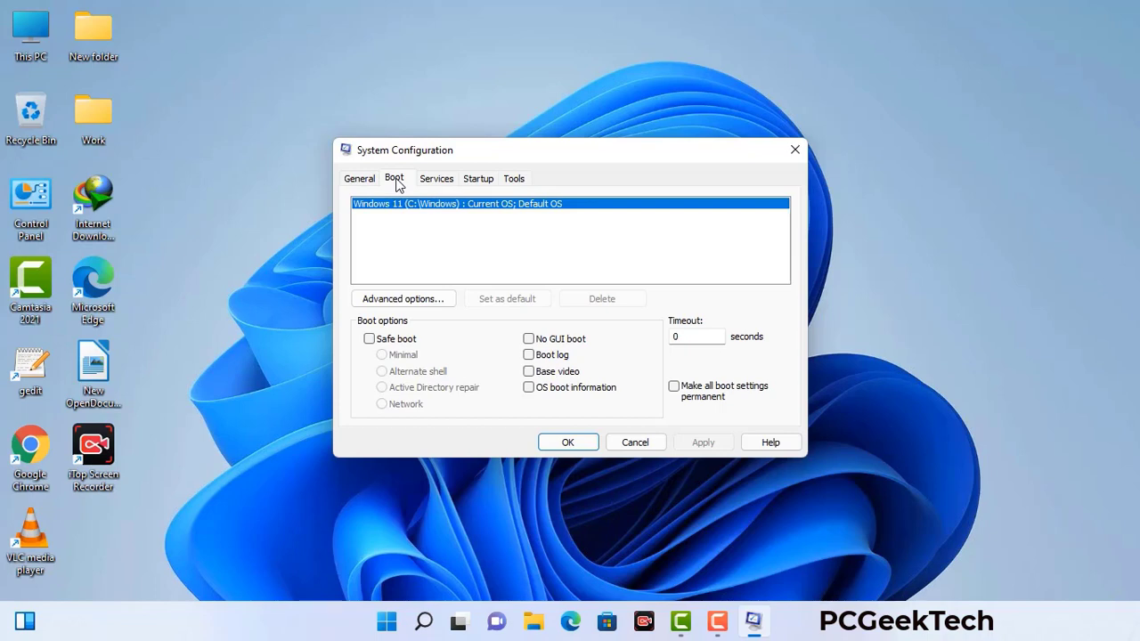
pyautogui.click(369, 339)
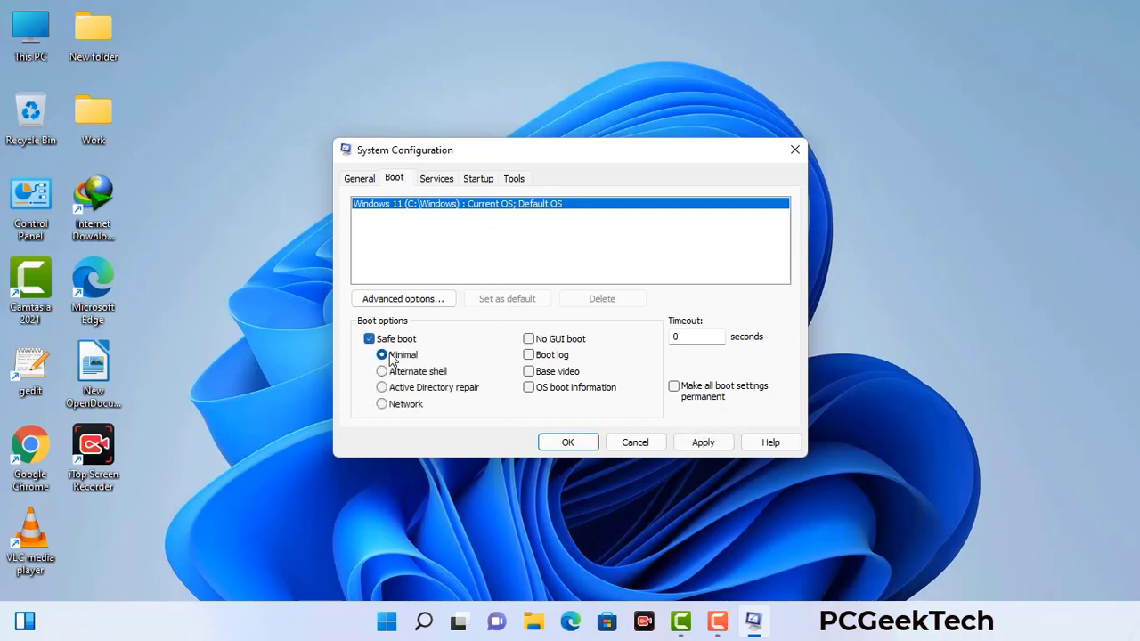
pyautogui.click(405, 406)
pyautogui.click(703, 445)
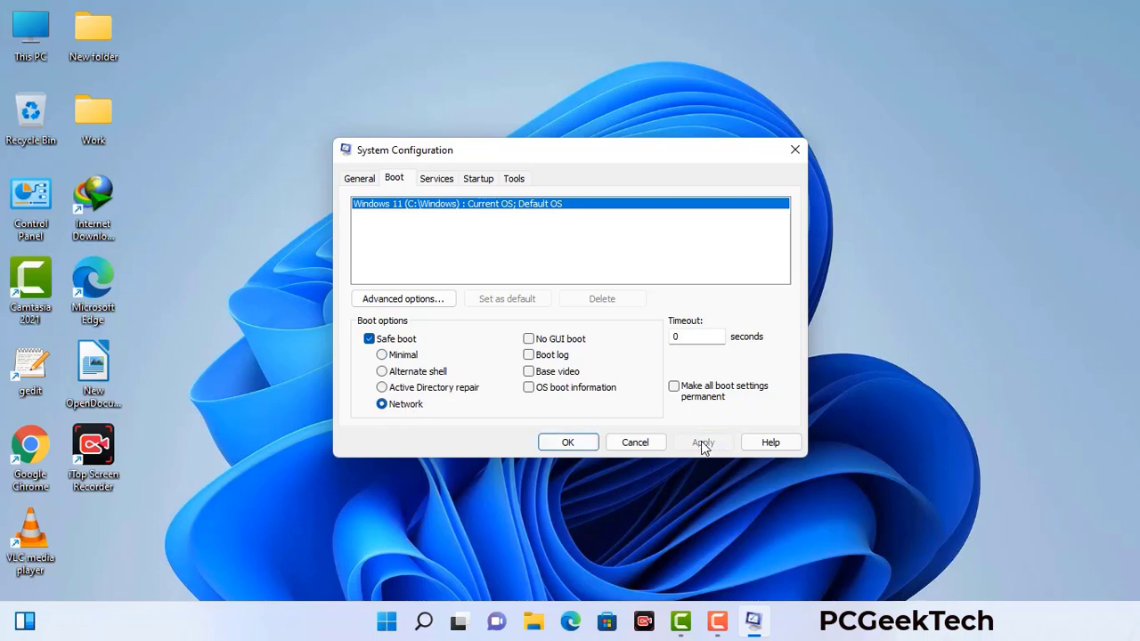
pyautogui.click(567, 443)
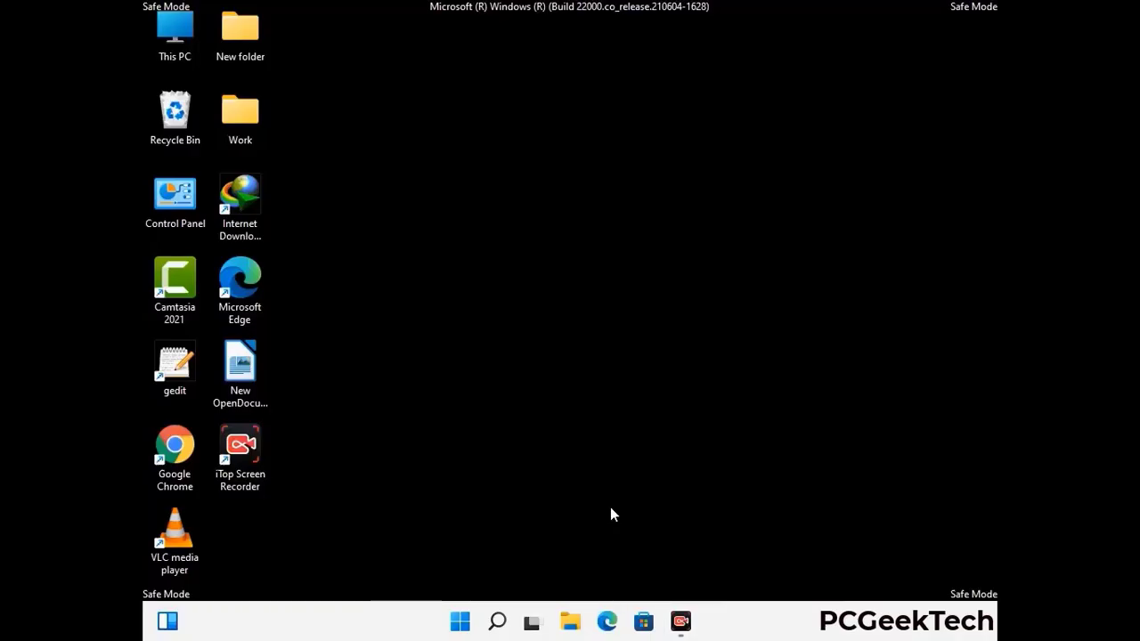
# Turn on 'Show hidden files, folders, and drives' in File Explorer Options, then close Control Panel
pyautogui.doubleClick(175, 215)
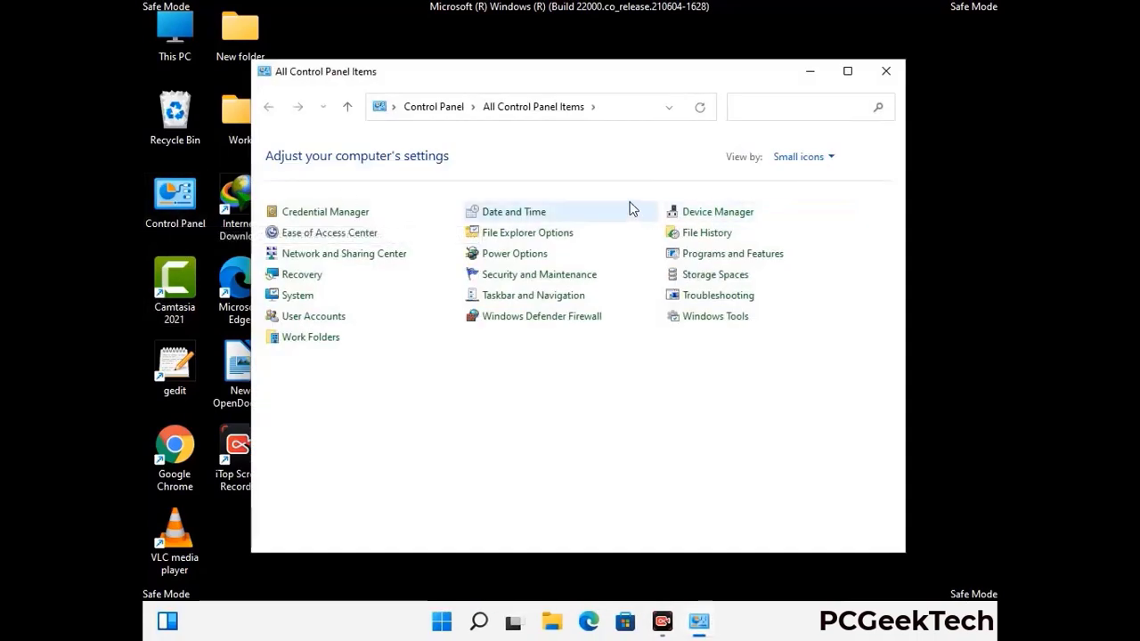
pyautogui.click(549, 239)
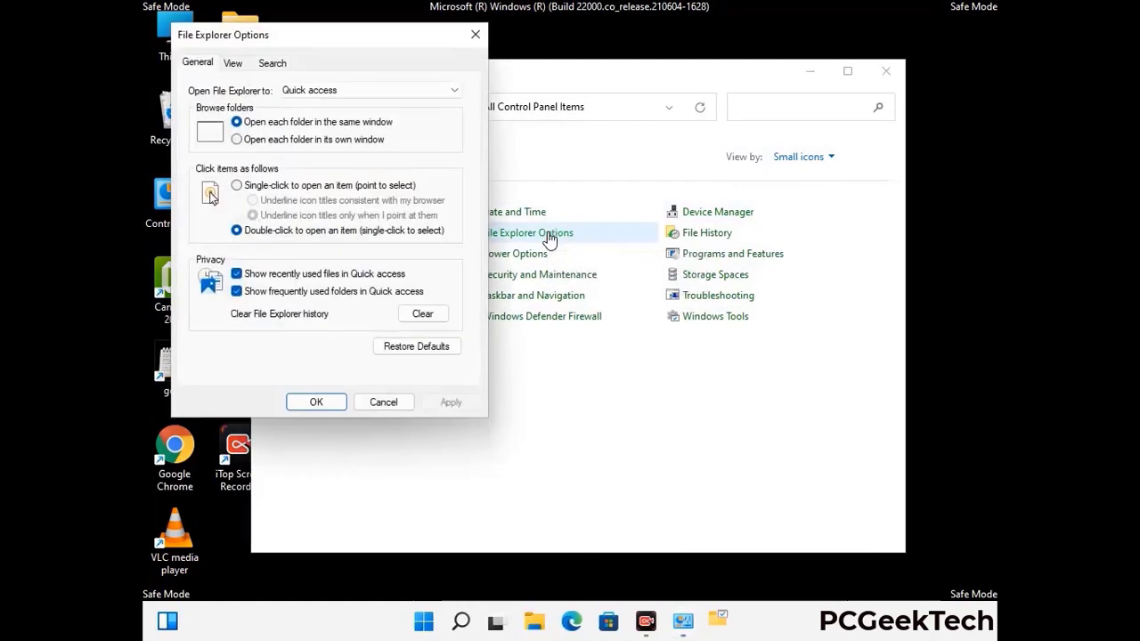
pyautogui.click(236, 64)
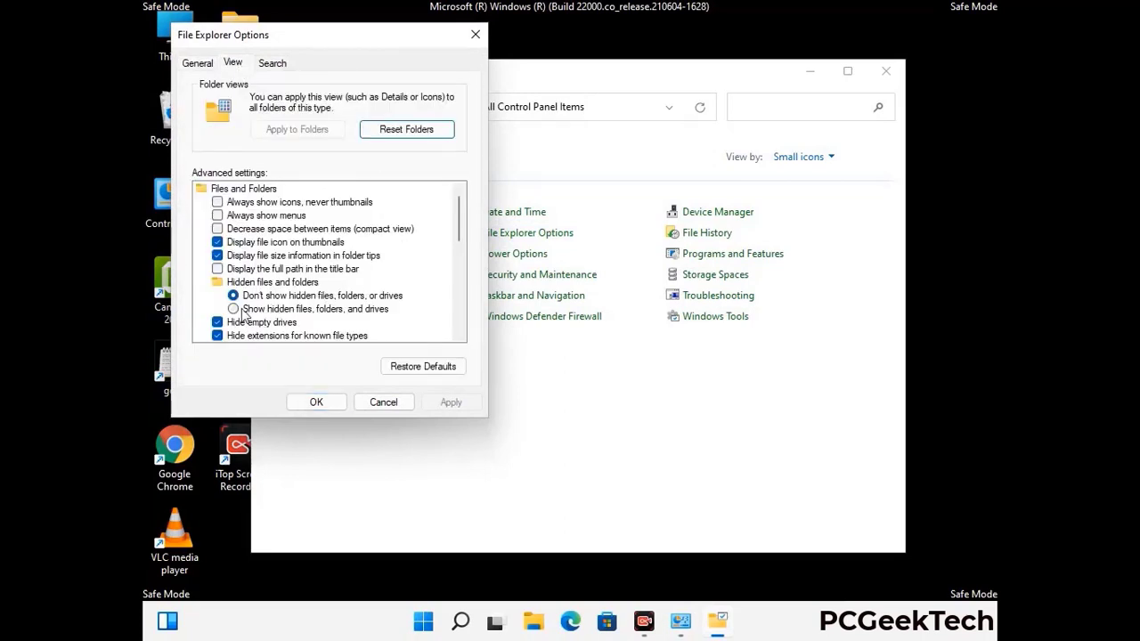
pyautogui.click(233, 309)
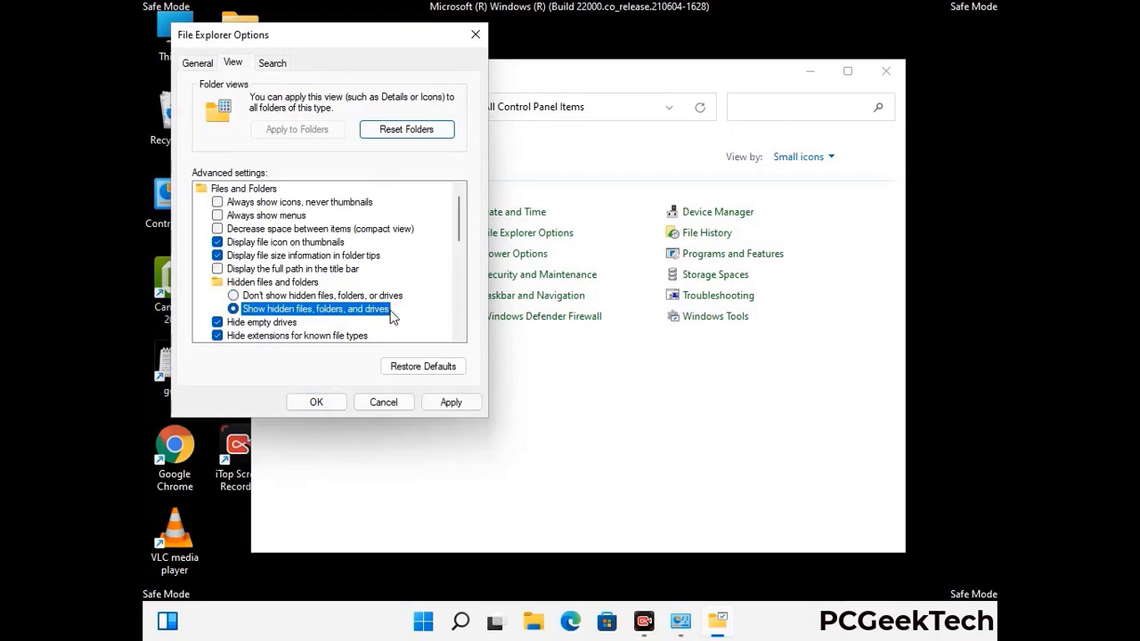
pyautogui.click(451, 403)
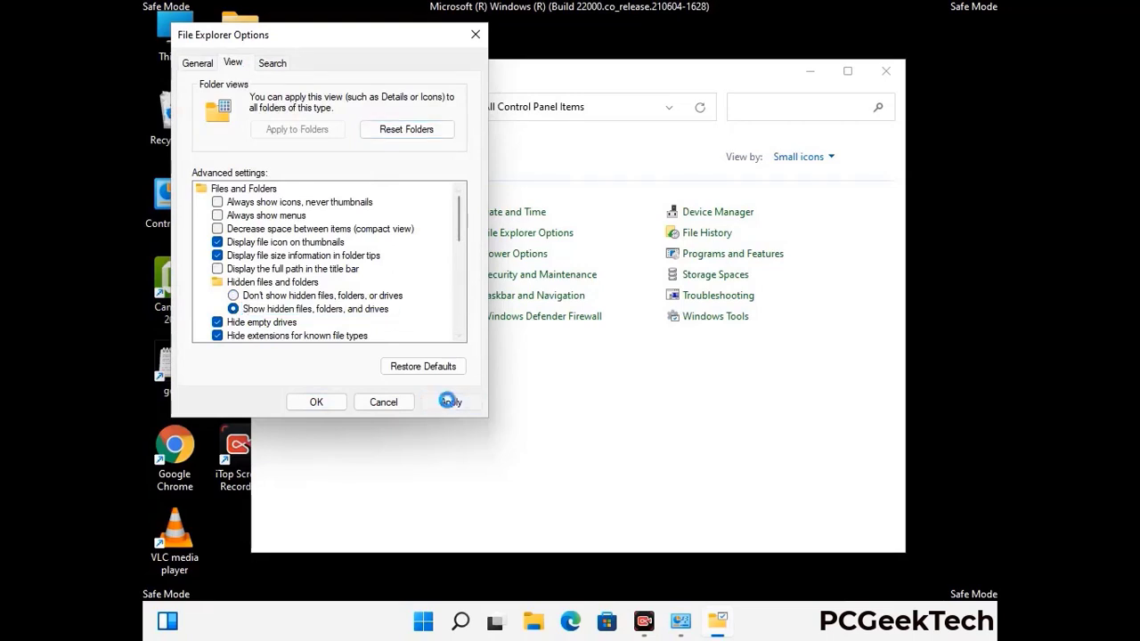
pyautogui.click(303, 404)
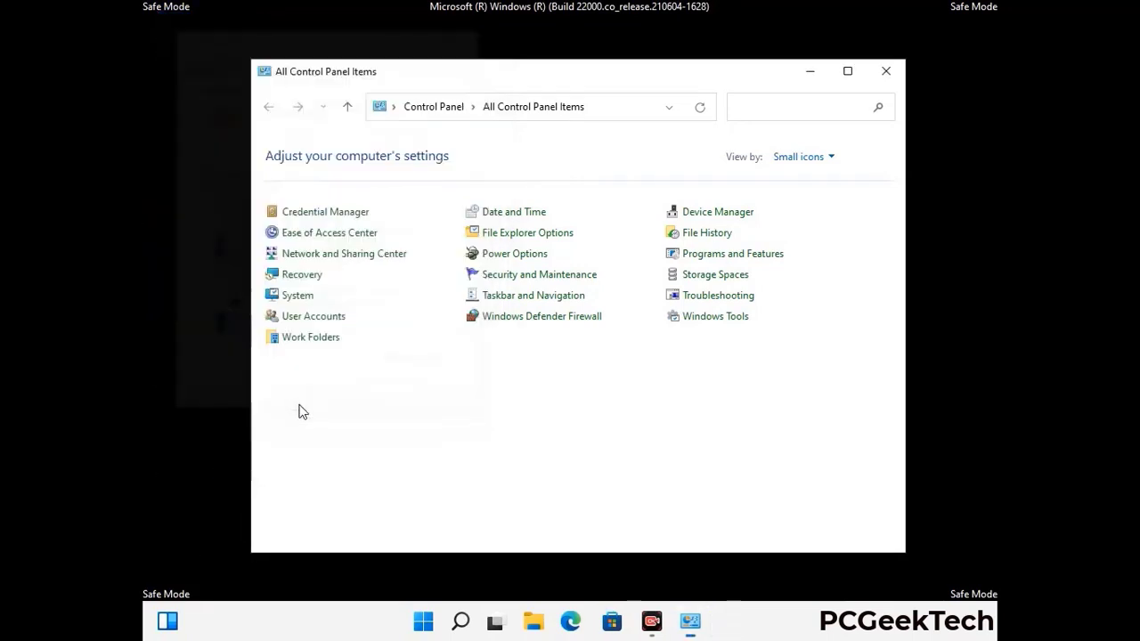
pyautogui.click(886, 71)
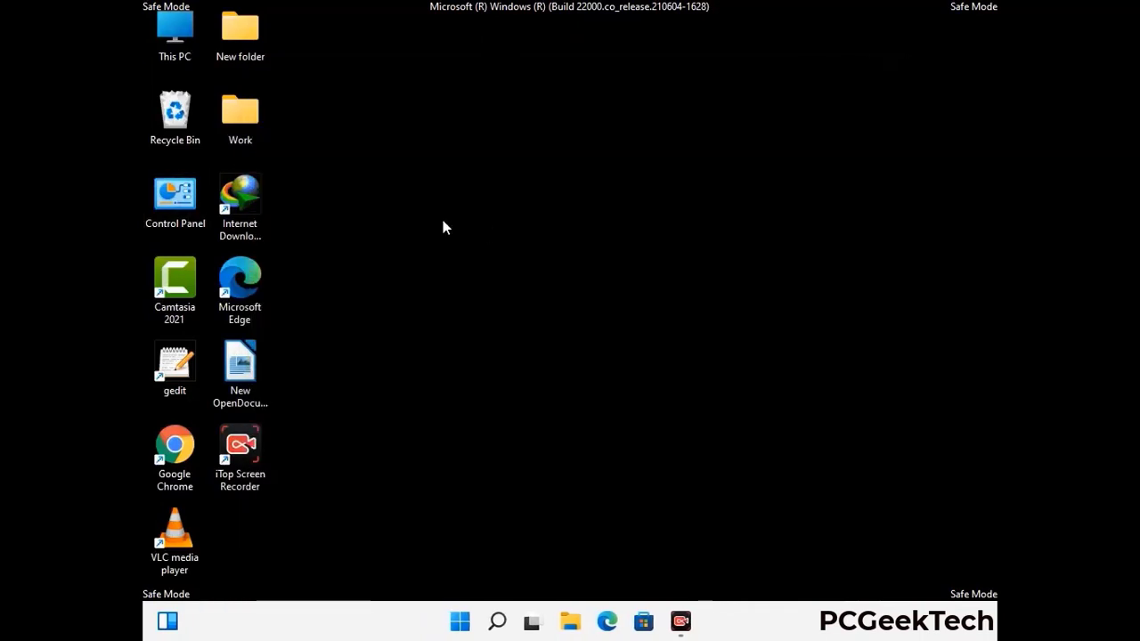
# Browse to C:\Windows\System32\drivers\etc and select the hosts file
pyautogui.doubleClick(169, 56)
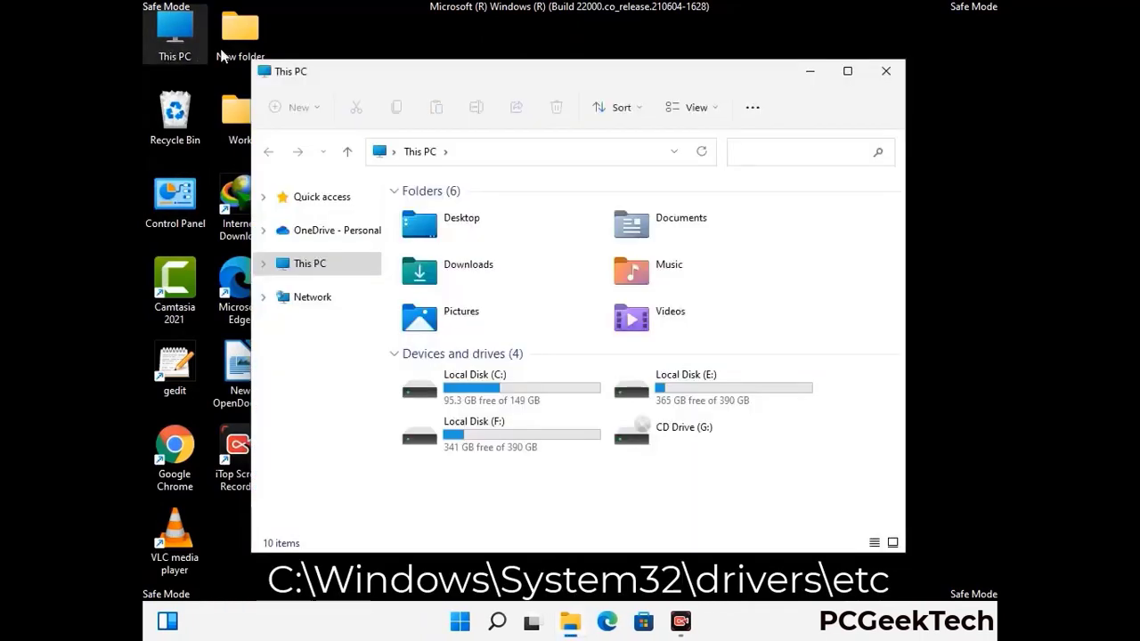
pyautogui.doubleClick(499, 389)
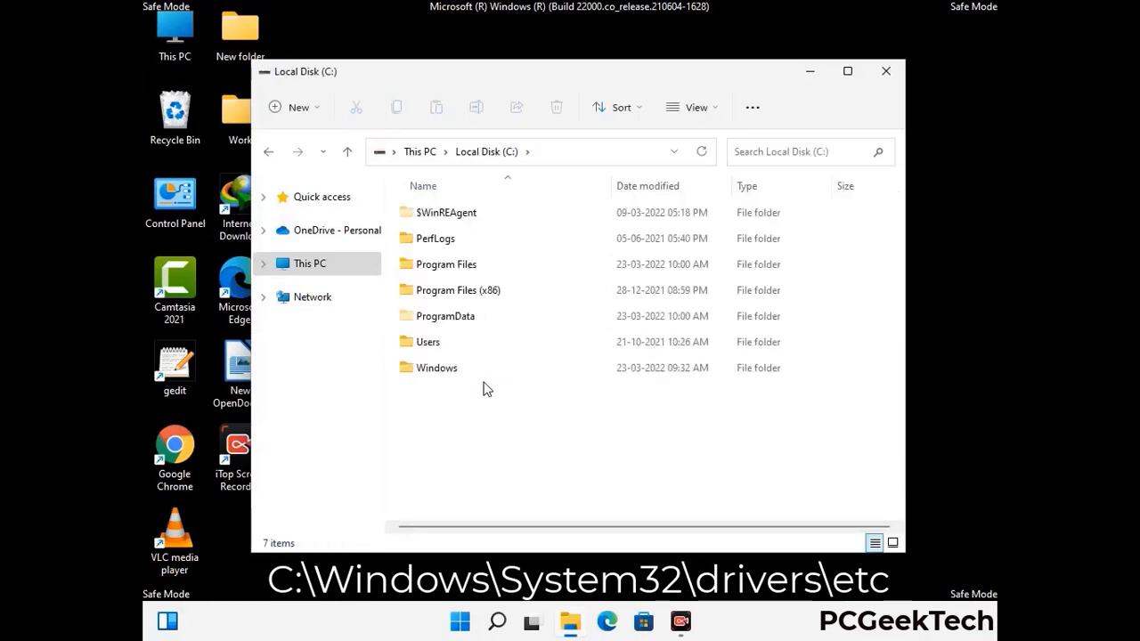
pyautogui.doubleClick(427, 372)
pyautogui.scroll(-6, 566, 385)
pyautogui.scroll(-15, 566, 385)
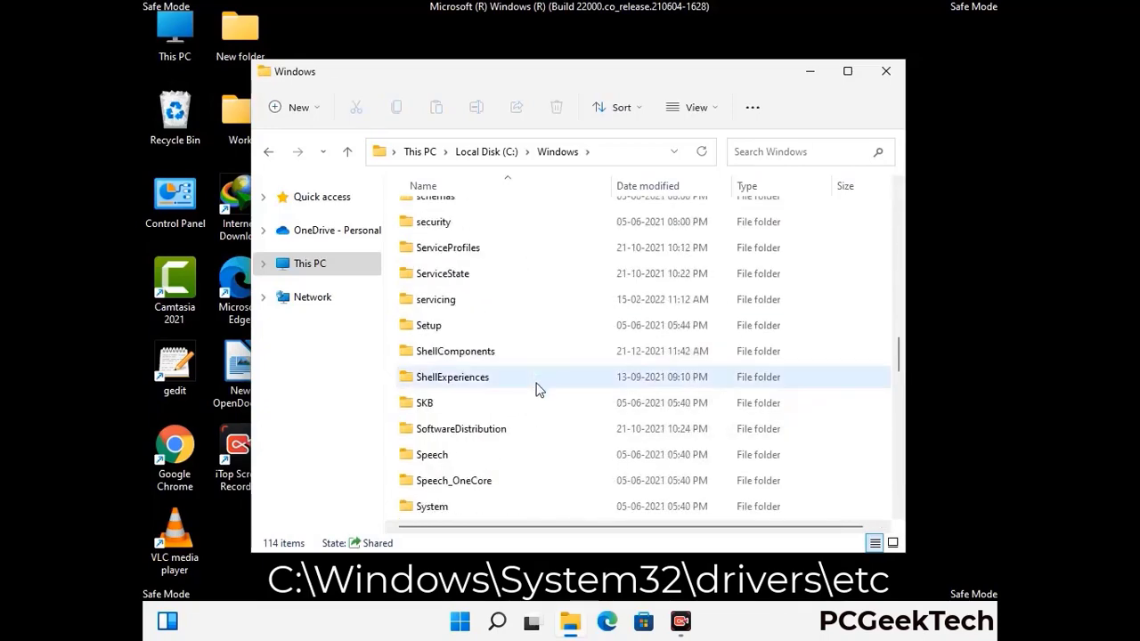
pyautogui.scroll(-2, 537, 389)
pyautogui.doubleClick(434, 377)
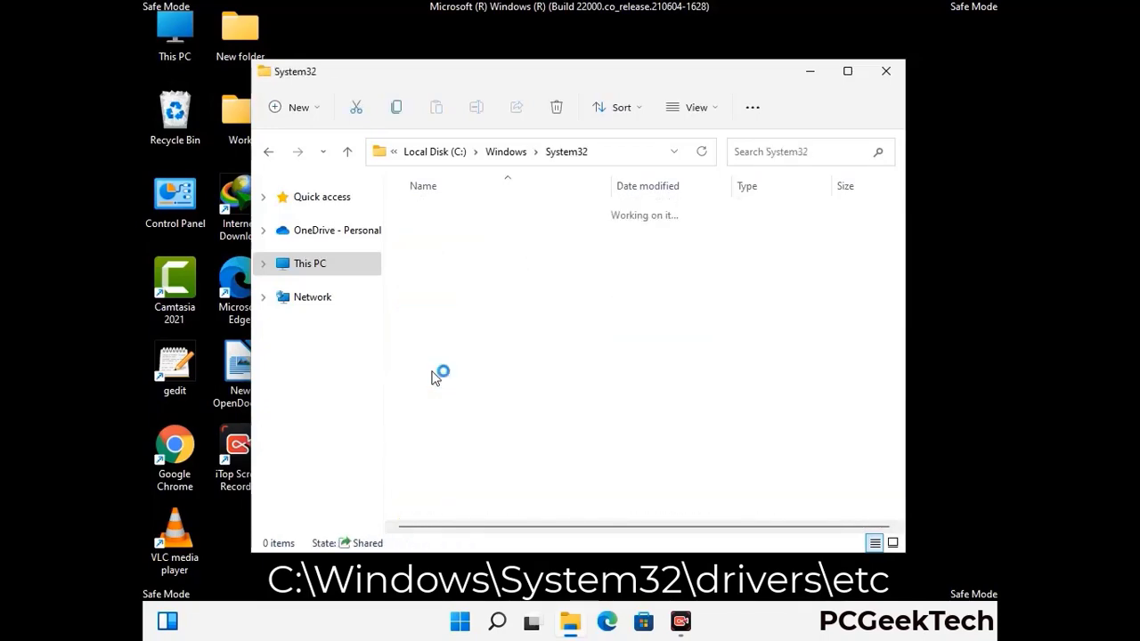
pyautogui.scroll(-5, 489, 377)
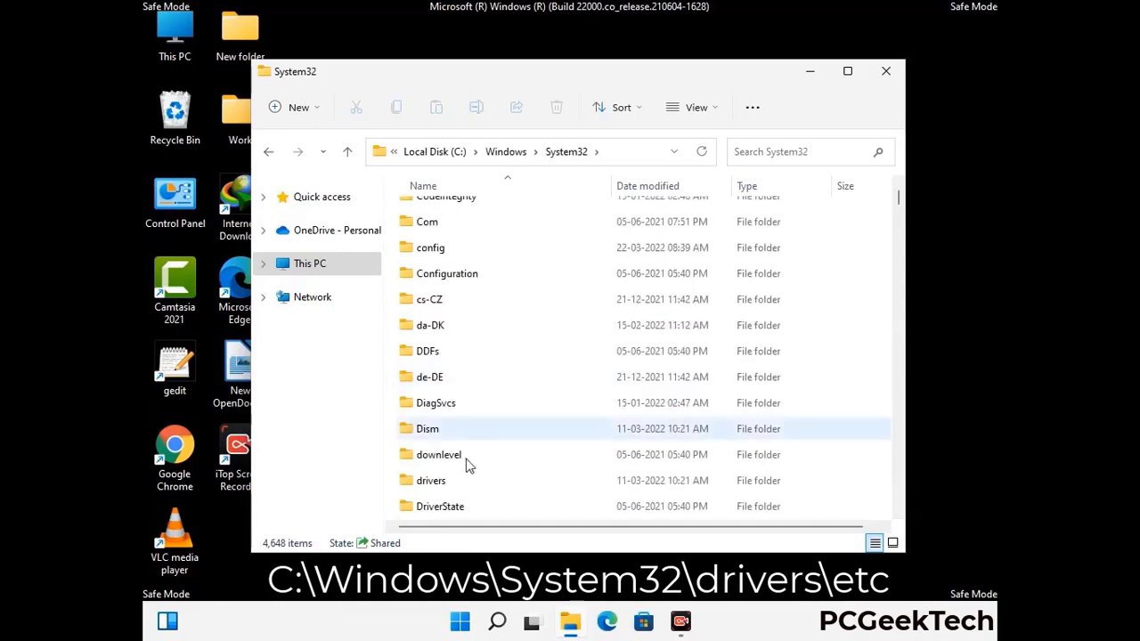
pyautogui.doubleClick(435, 482)
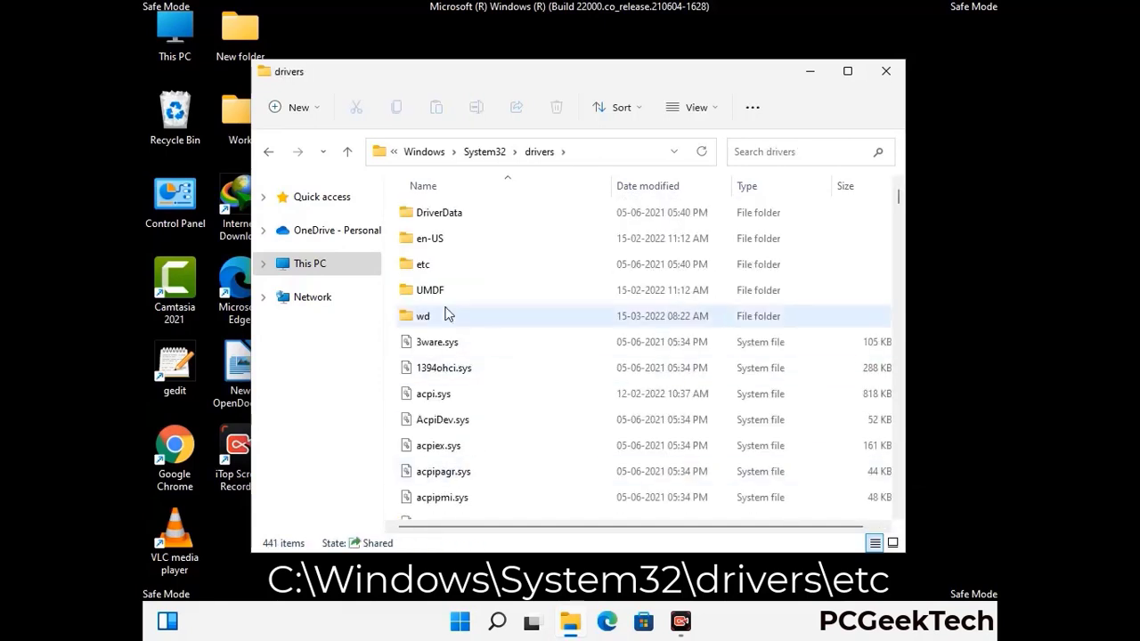
pyautogui.doubleClick(423, 264)
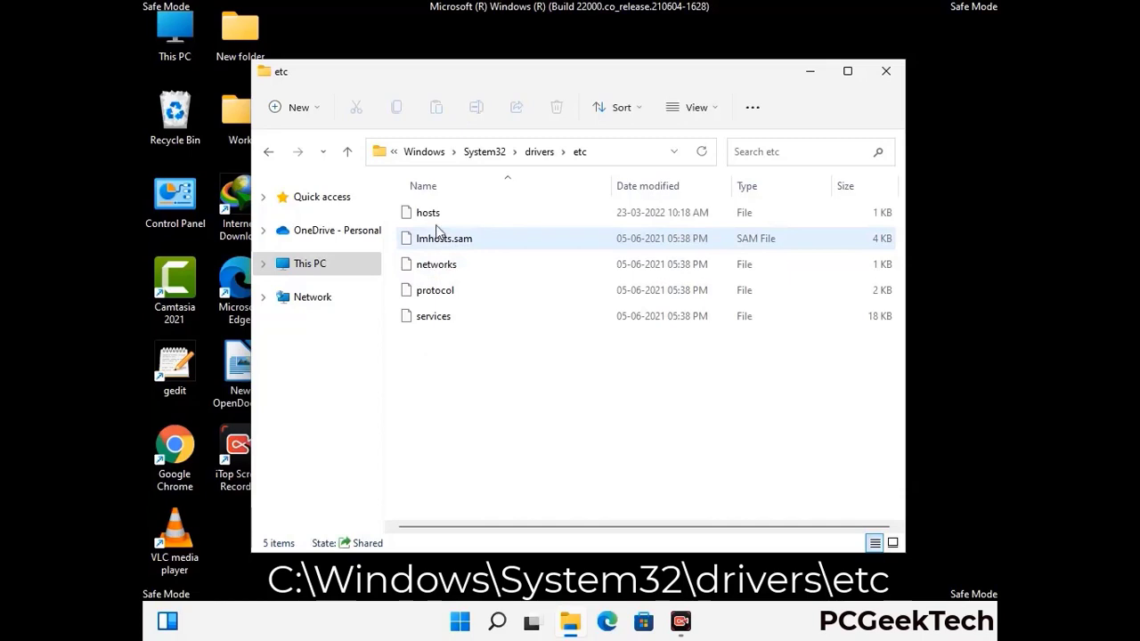
pyautogui.click(432, 213)
# Open the hosts file in Notepad
pyautogui.doubleClick(436, 218)
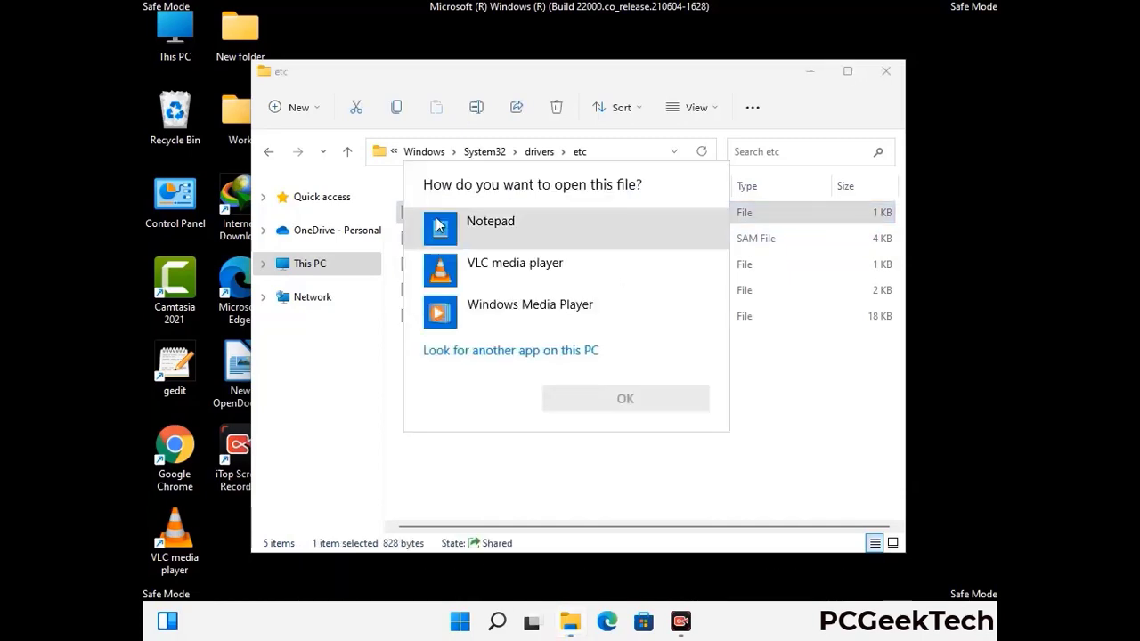
pyautogui.click(514, 227)
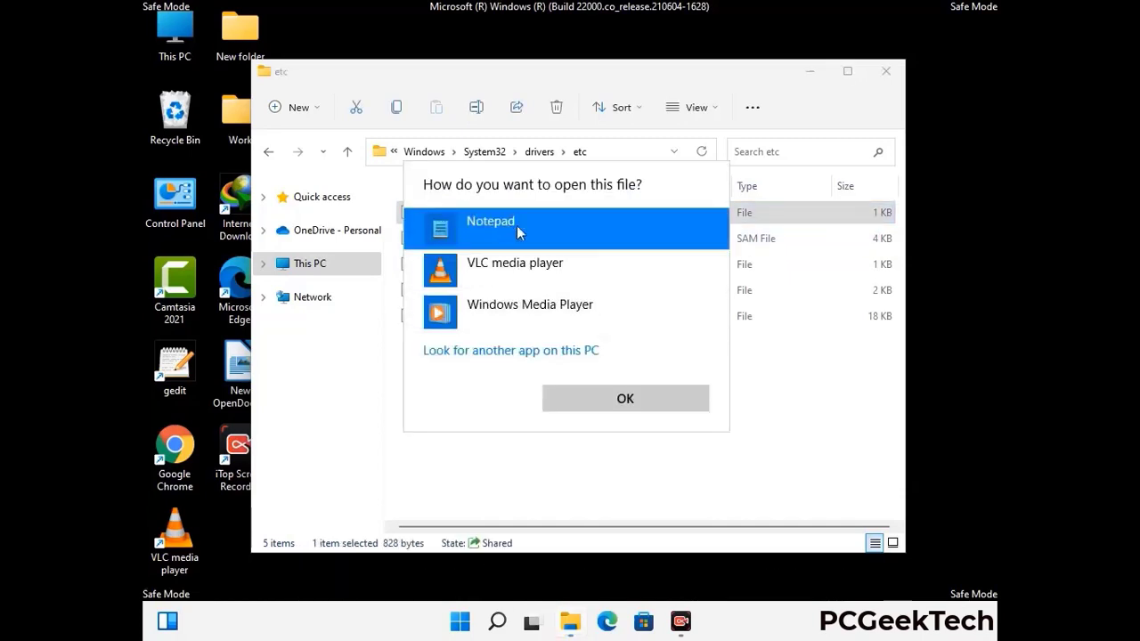
pyautogui.click(625, 400)
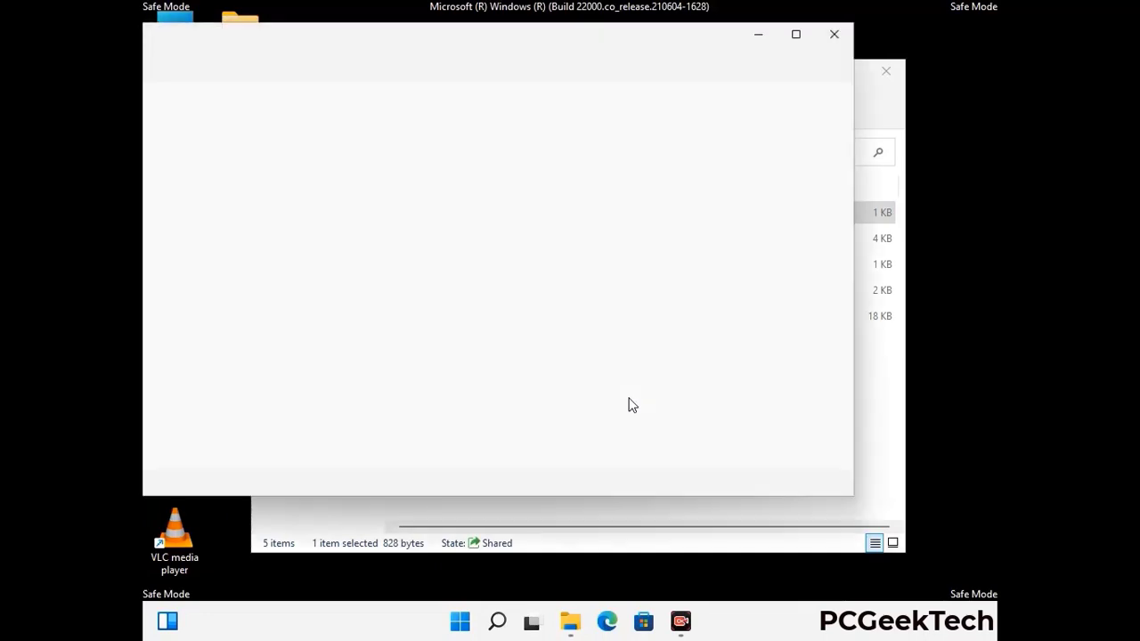
pyautogui.moveTo(433, 55); pyautogui.dragTo(595, 51)
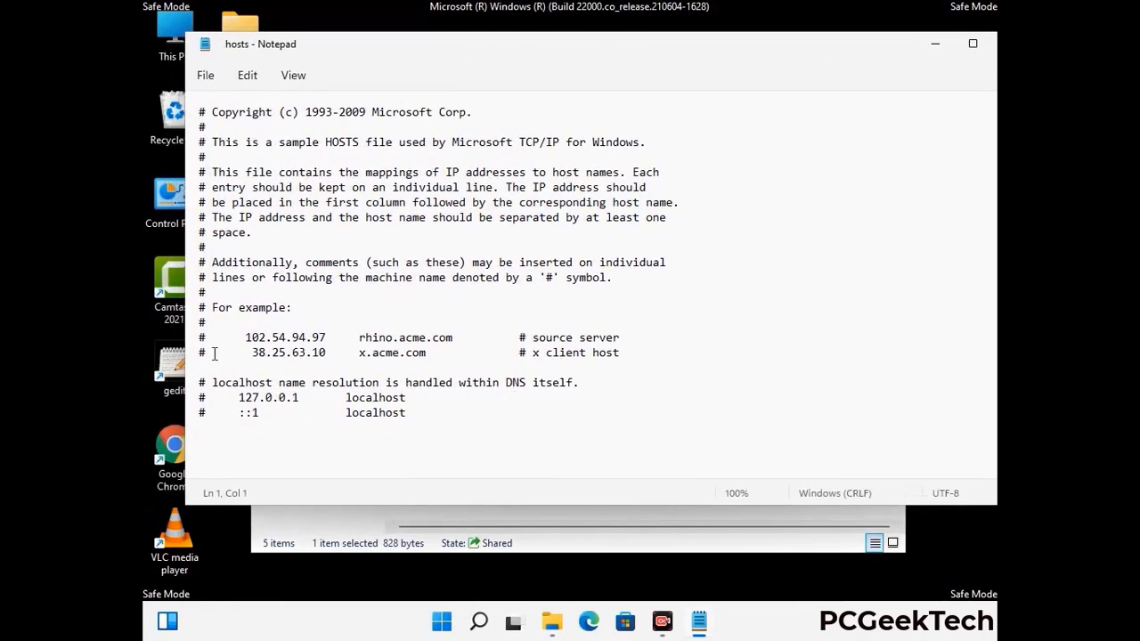
# Add an empty line after the last localhost entry and save hosts
pyautogui.click(427, 418)
pyautogui.press('Return')
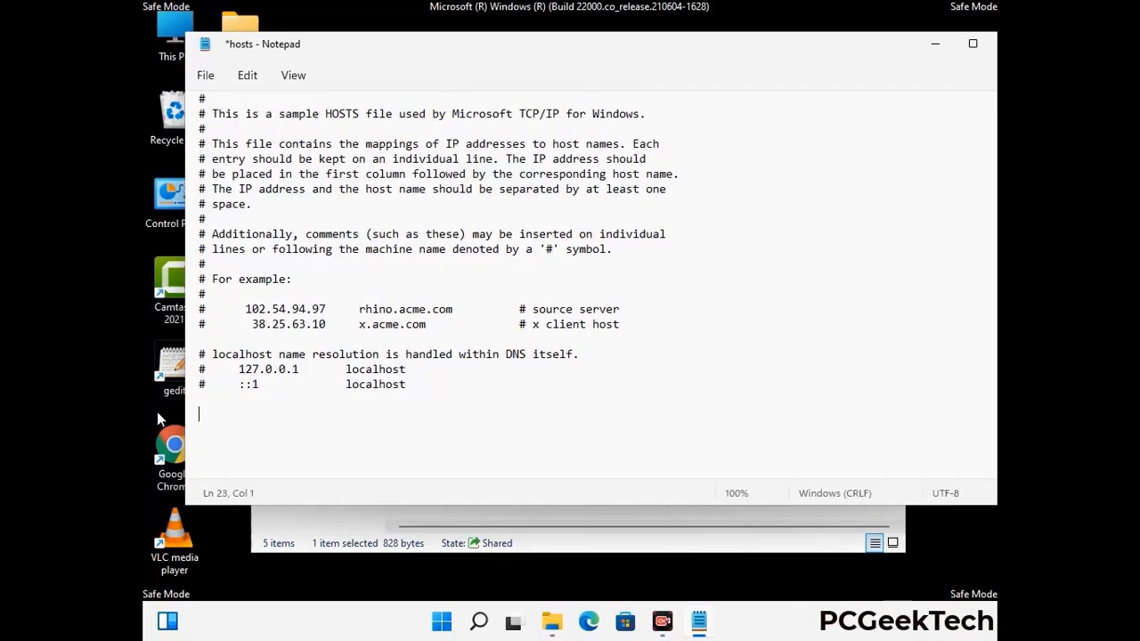
pyautogui.click(205, 77)
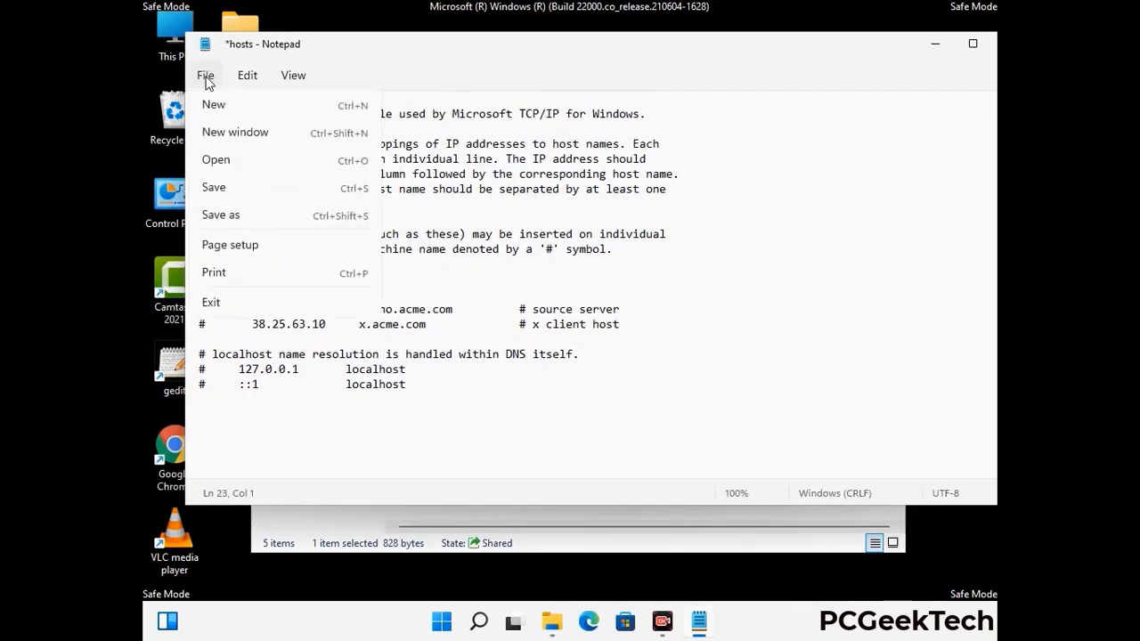
pyautogui.click(214, 189)
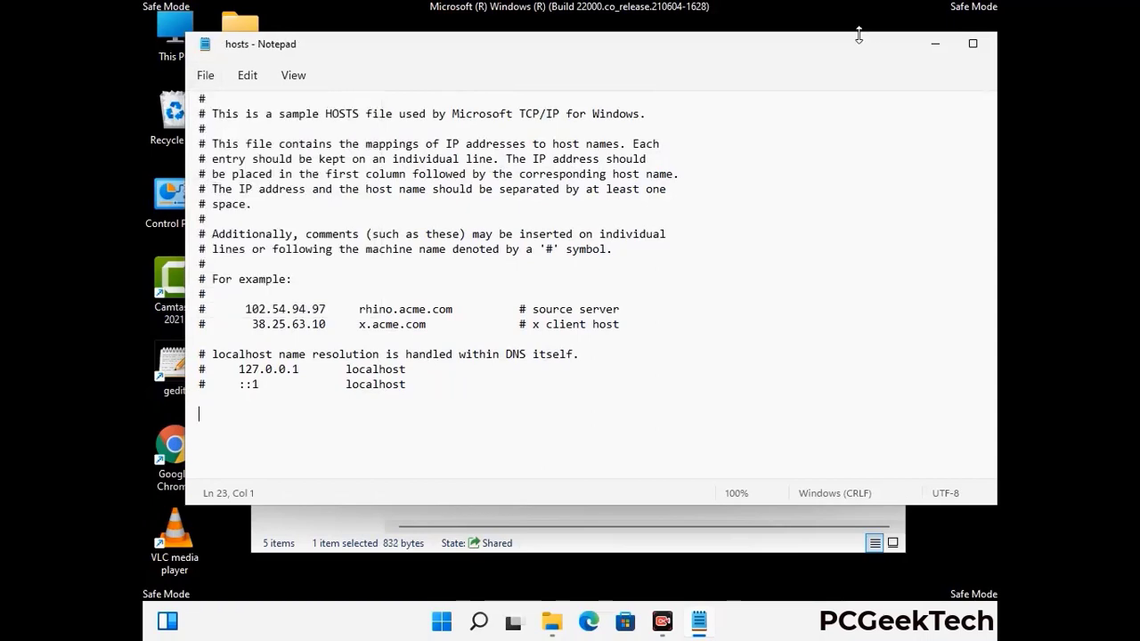
# Close Notepad and the etc folder window
pyautogui.moveTo(860, 52); pyautogui.dragTo(752, 52)
pyautogui.click(879, 45)
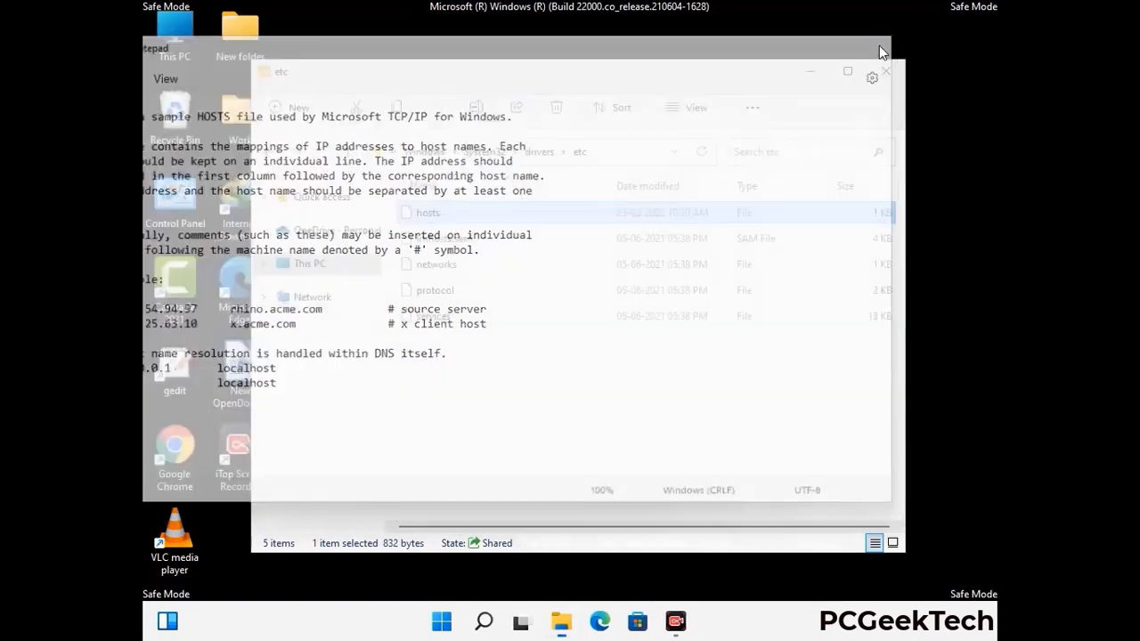
pyautogui.click(887, 68)
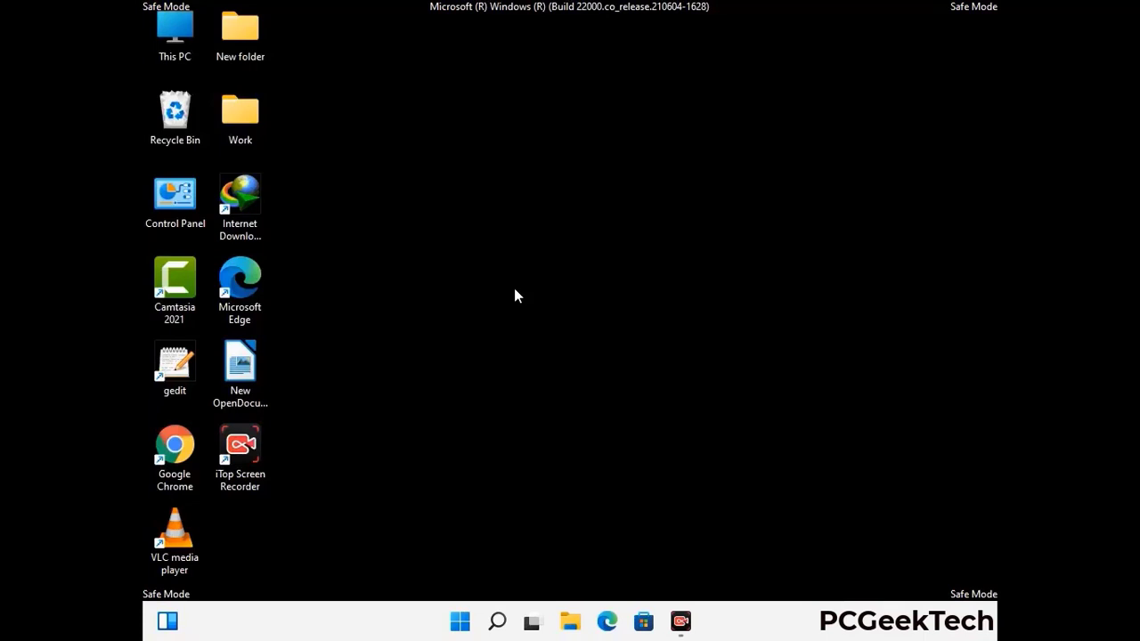
# Open the Roaming AppData folder by running %appdata%
pyautogui.press('super+r')
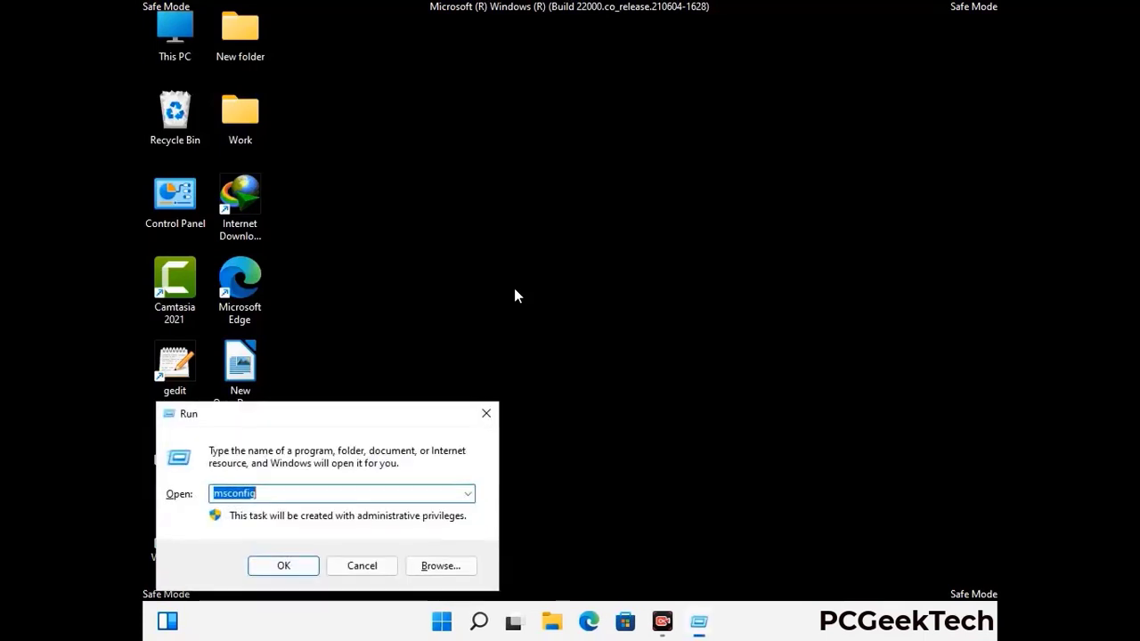
pyautogui.moveTo(326, 407); pyautogui.dragTo(532, 177)
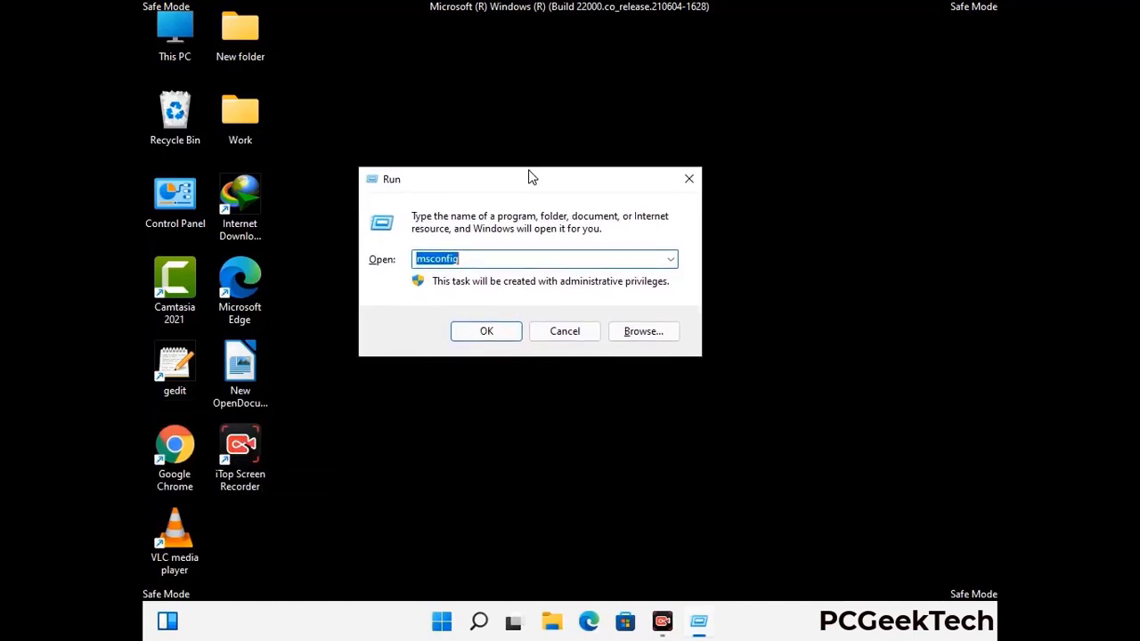
pyautogui.write('%')
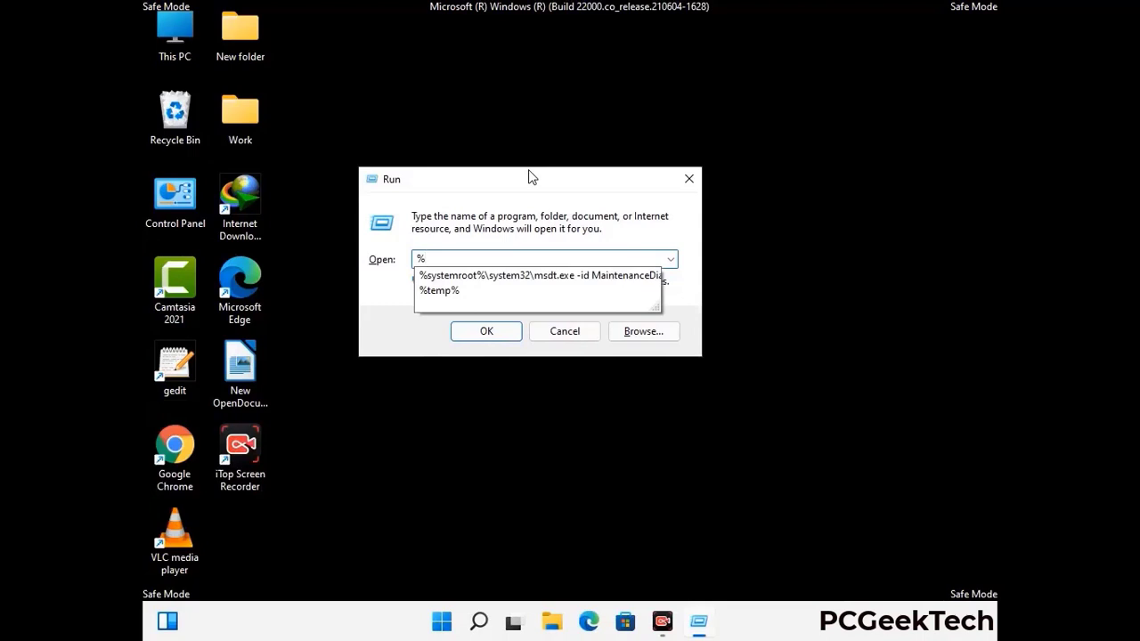
pyautogui.write('appdat')
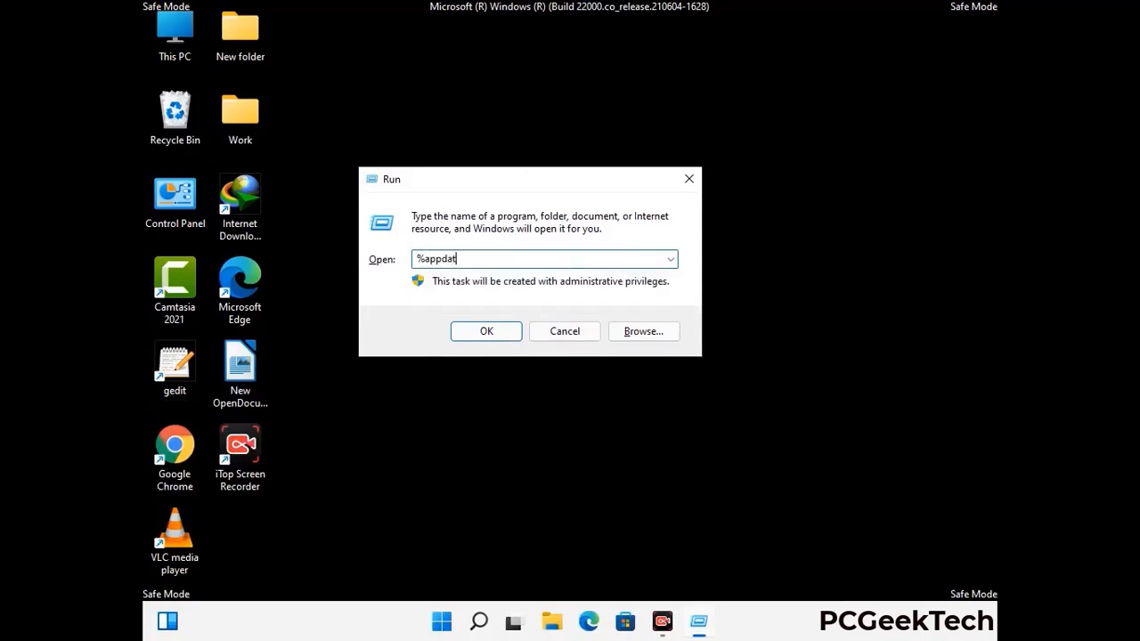
pyautogui.write('a%')
pyautogui.press('Return')
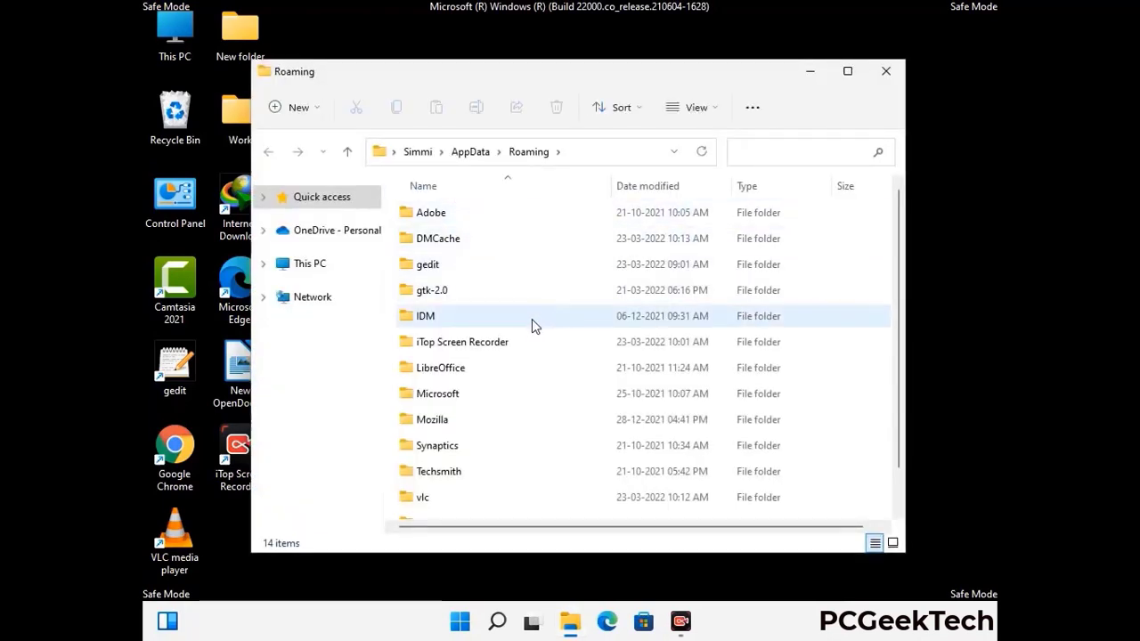
# Delete the Zoom folder from AppData\Roaming and close the window
pyautogui.scroll(-1, 534, 322)
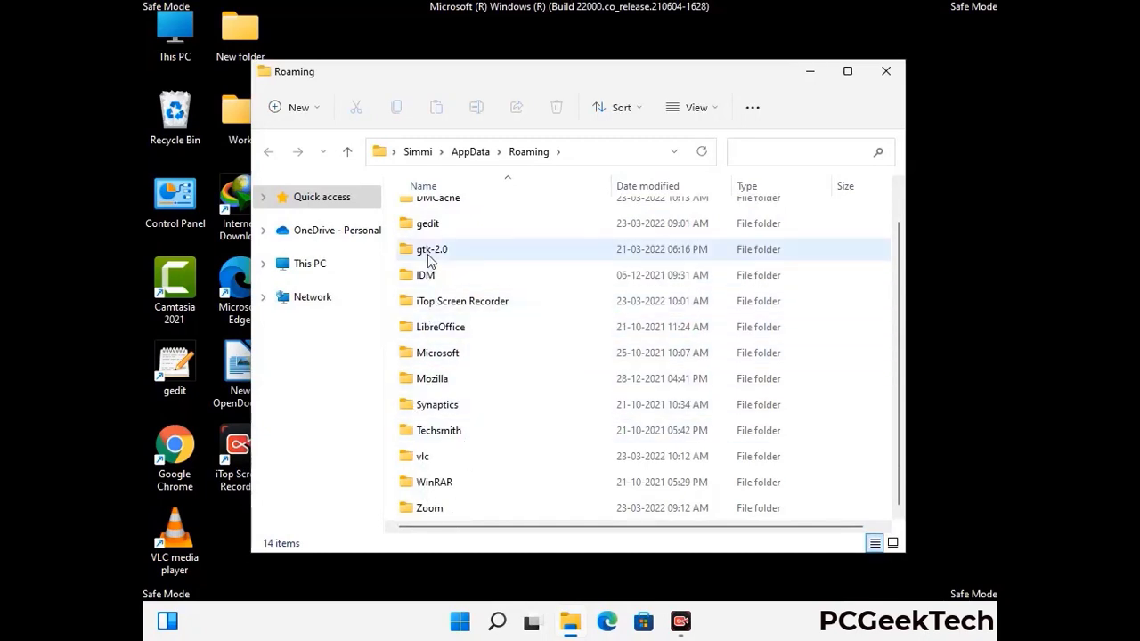
pyautogui.scroll(1, 431, 276)
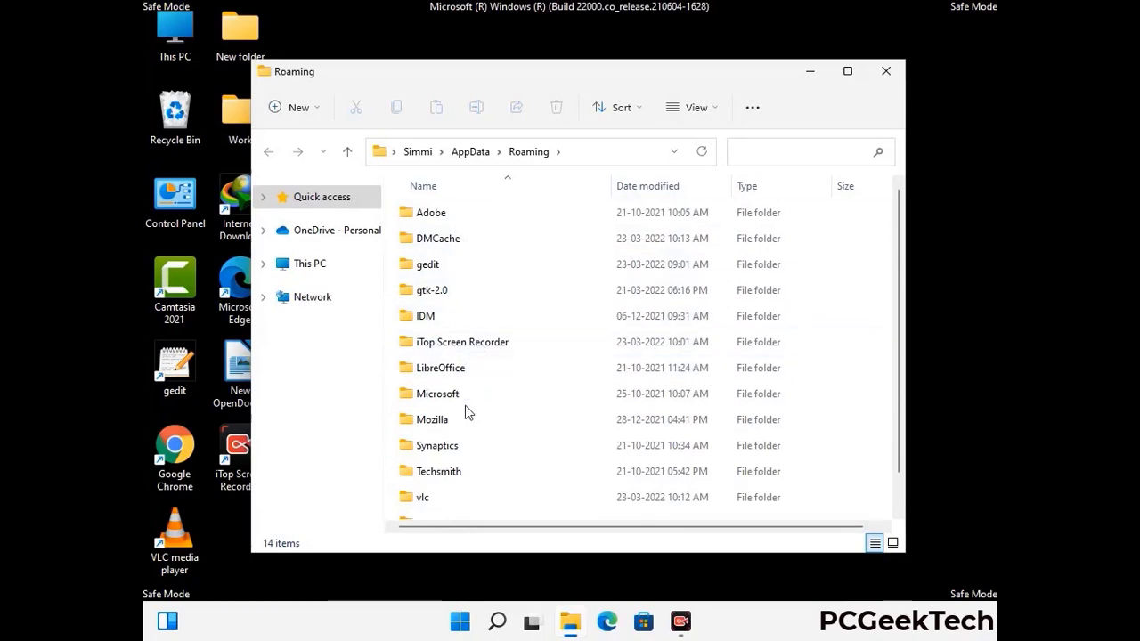
pyautogui.scroll(-1, 463, 418)
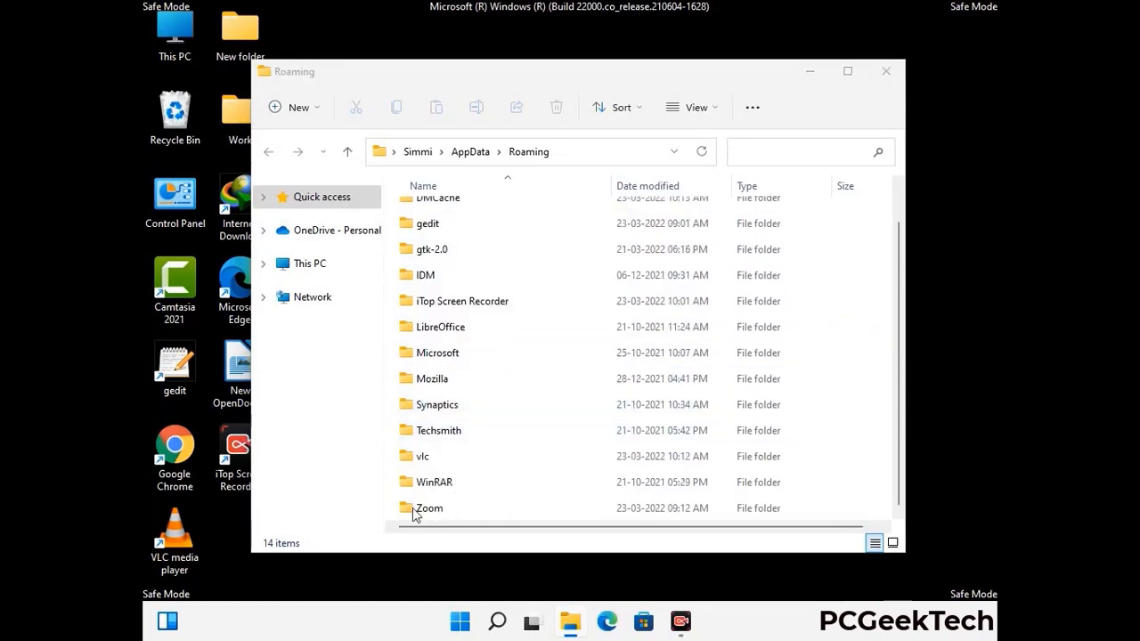
pyautogui.click(637, 504)
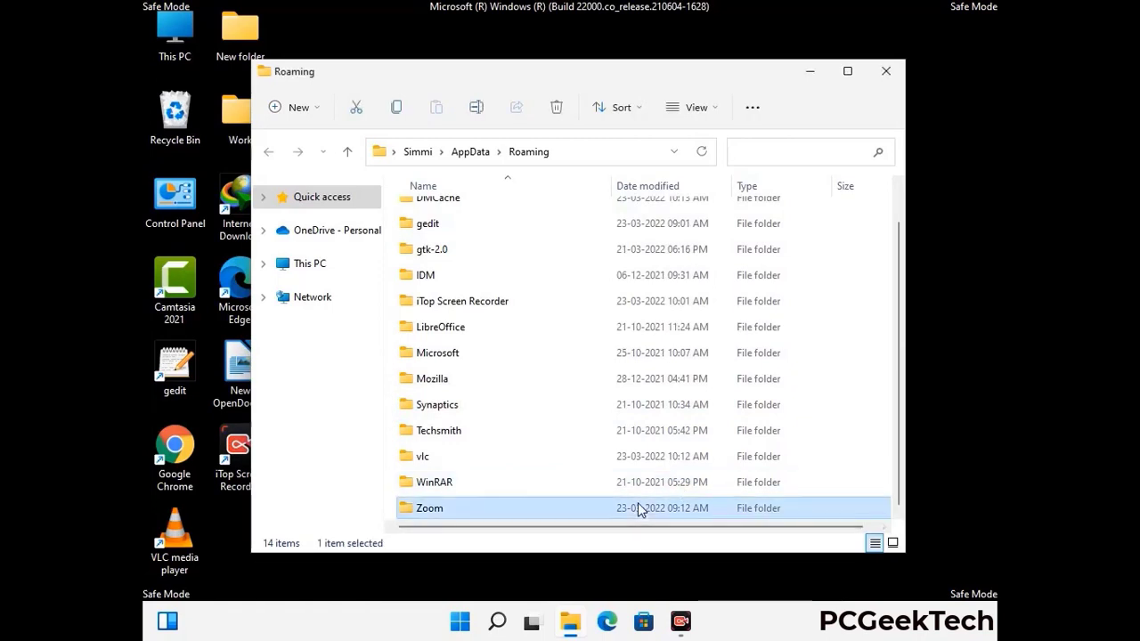
pyautogui.click(564, 113)
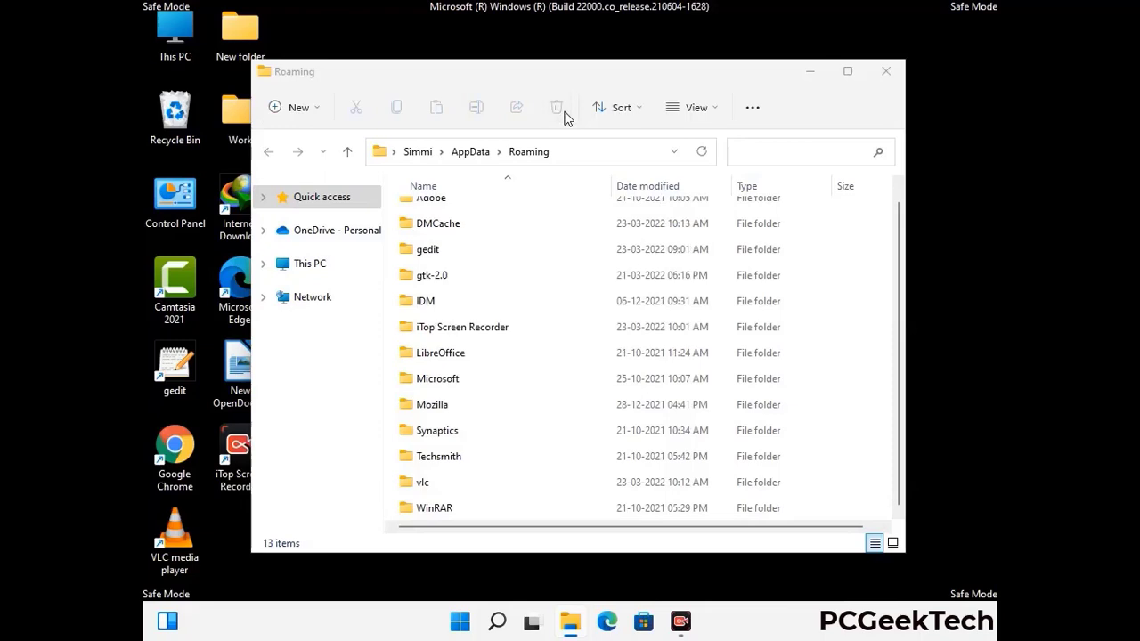
pyautogui.click(884, 73)
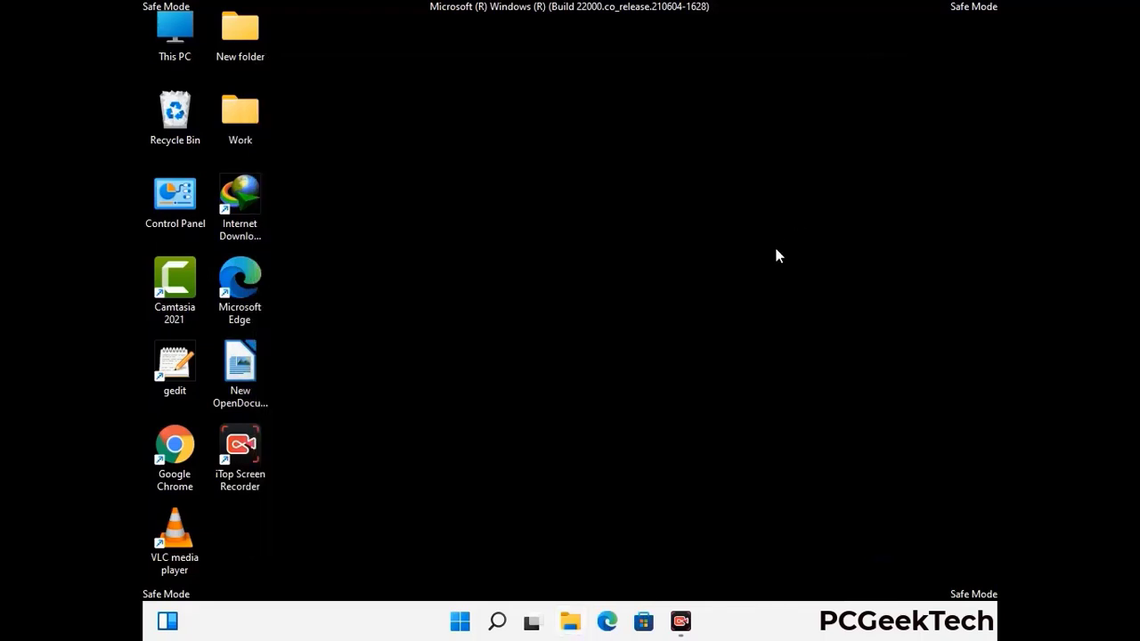
# Open the Local AppData folder by running %LocalAppData%
pyautogui.press('super+r')
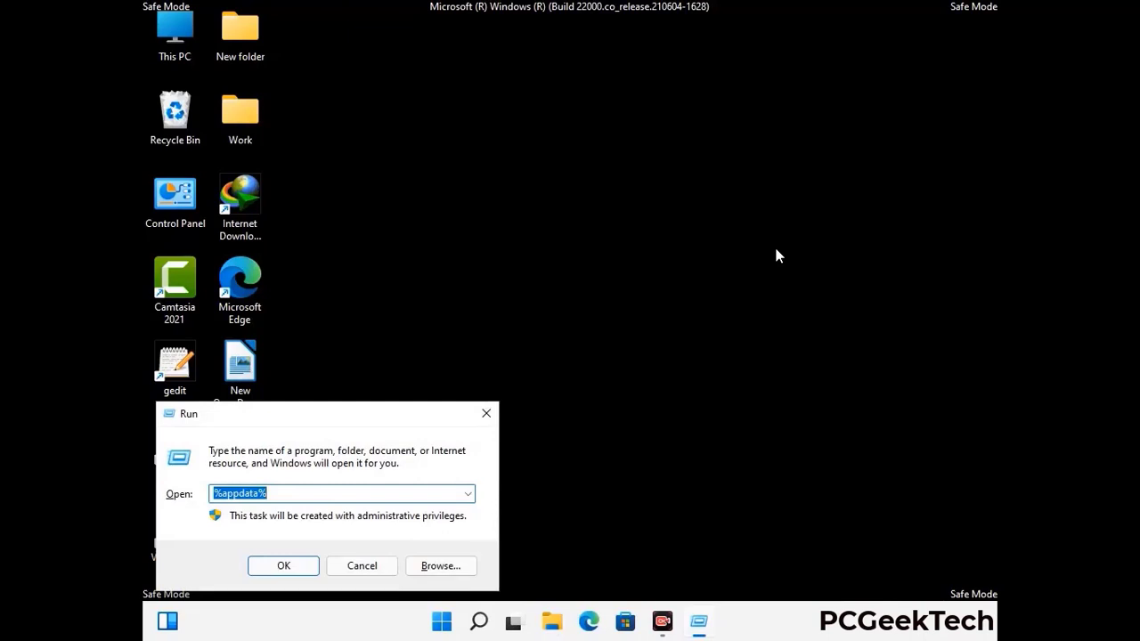
pyautogui.moveTo(356, 425); pyautogui.dragTo(598, 227)
pyautogui.write('%Local')
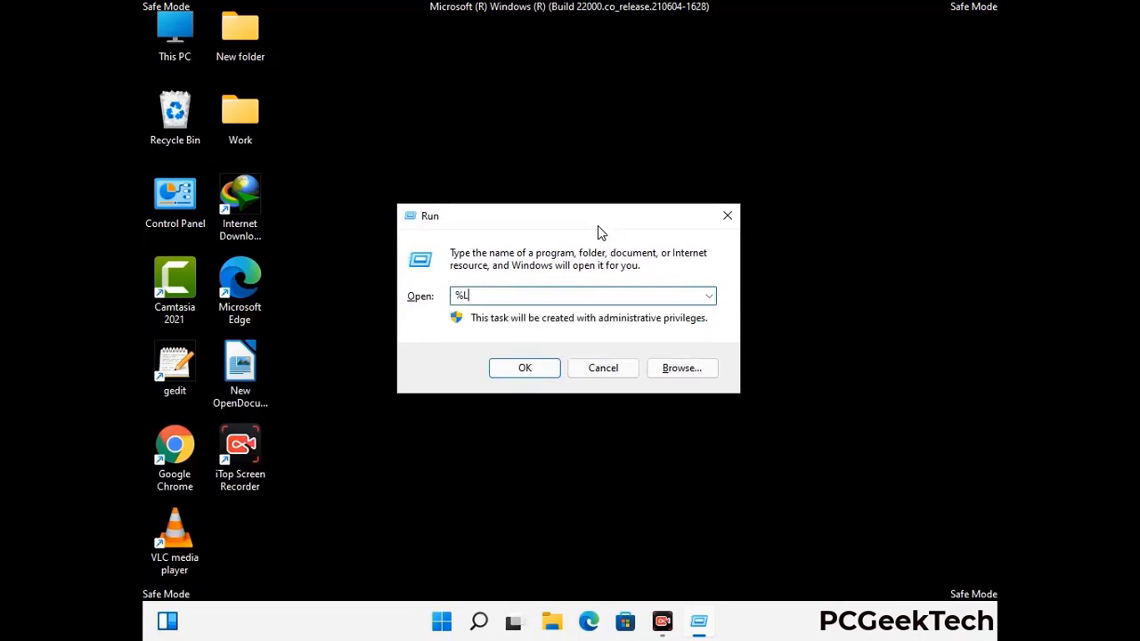
pyautogui.write('App')
pyautogui.press('Return')
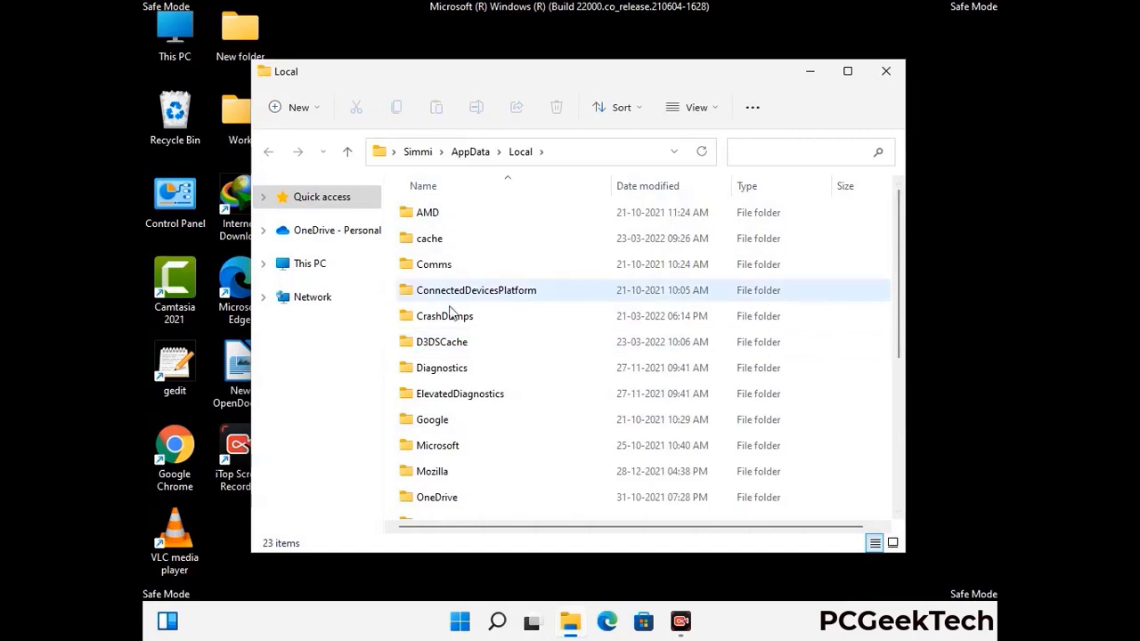
# Delete the Mozilla folder from AppData\Local and close the window
pyautogui.scroll(-1, 478, 399)
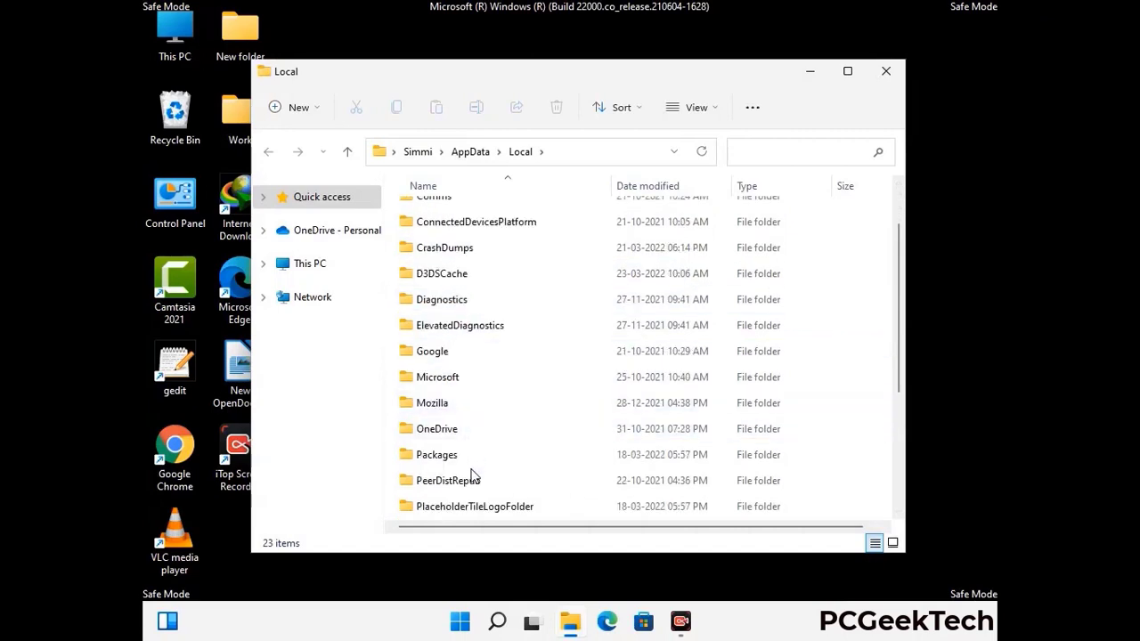
pyautogui.click(444, 406)
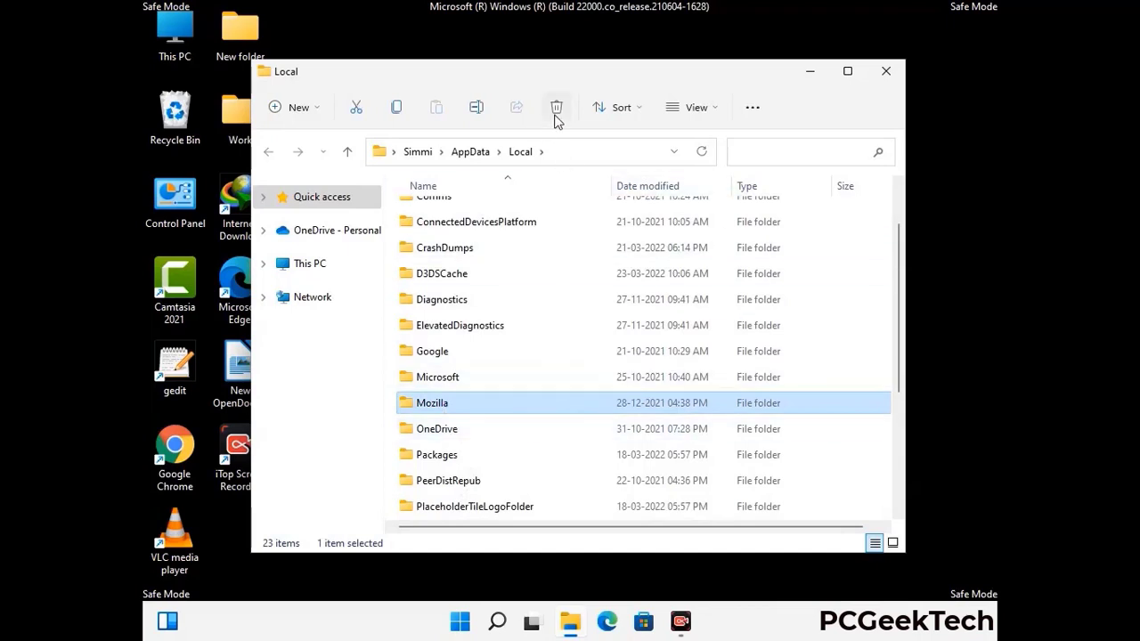
pyautogui.click(556, 109)
pyautogui.click(556, 109)
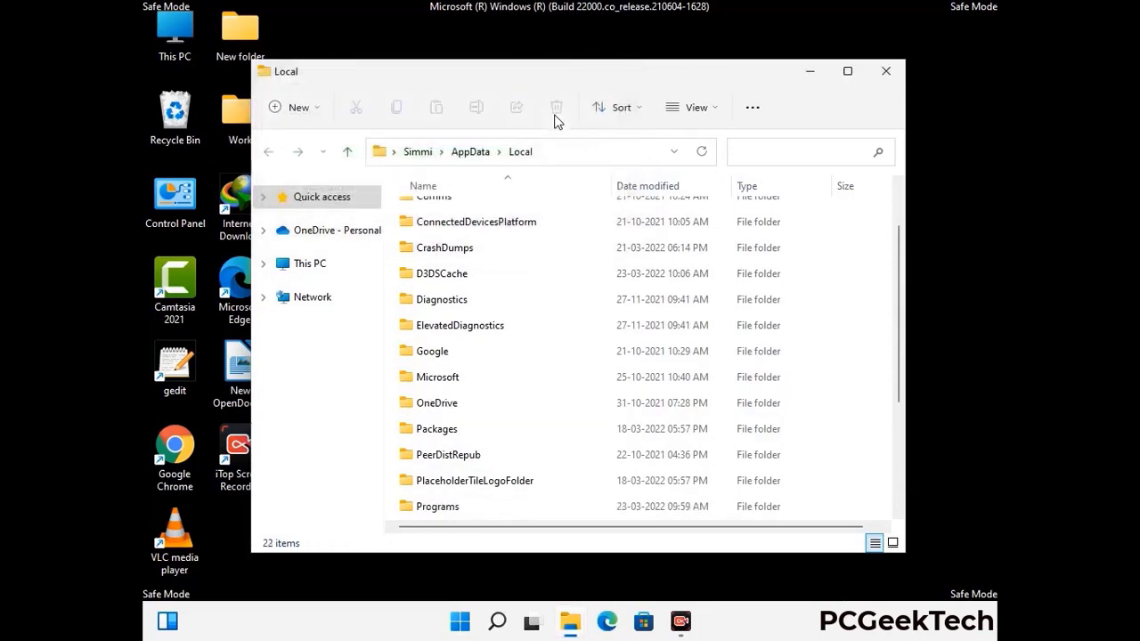
pyautogui.click(887, 80)
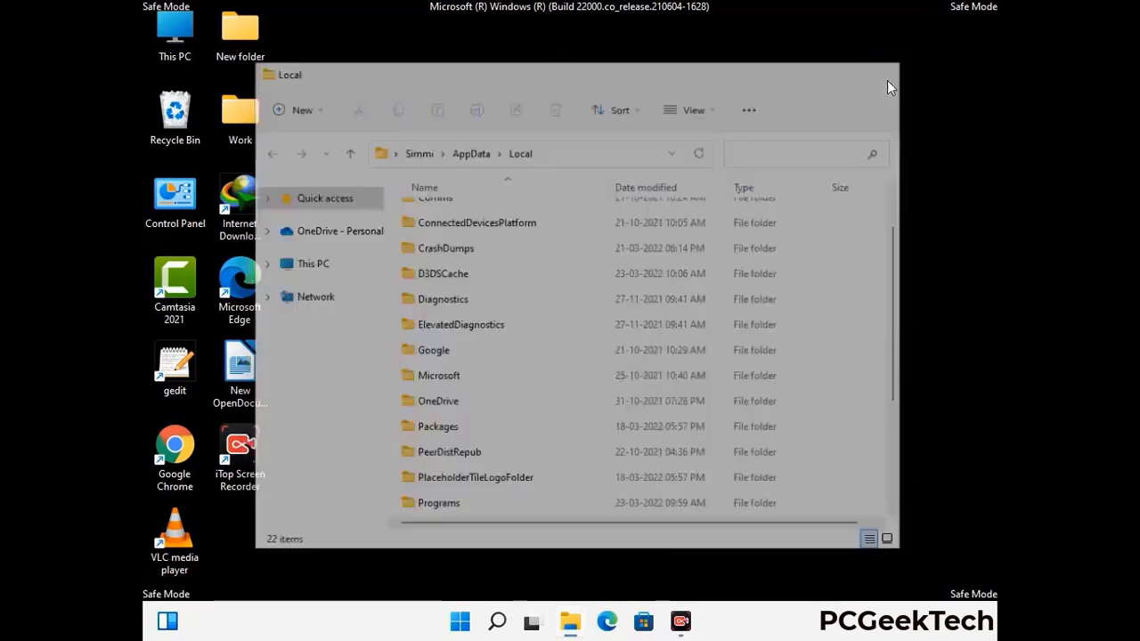
# Open the ProgramData folder from the Run box
pyautogui.press('super+r')
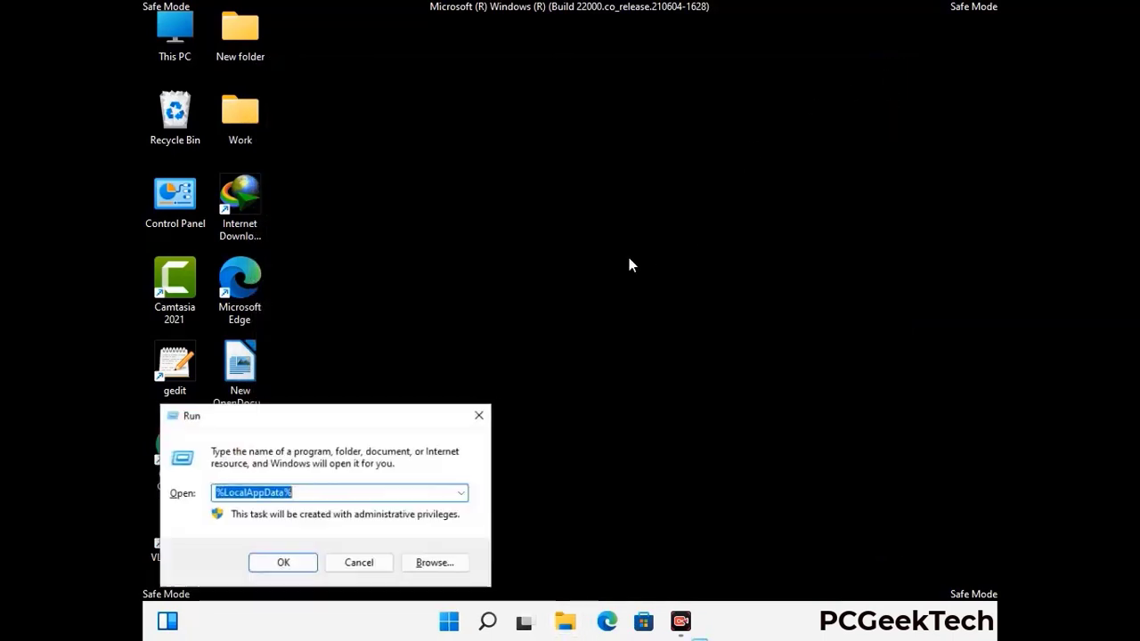
pyautogui.moveTo(293, 427); pyautogui.dragTo(523, 238)
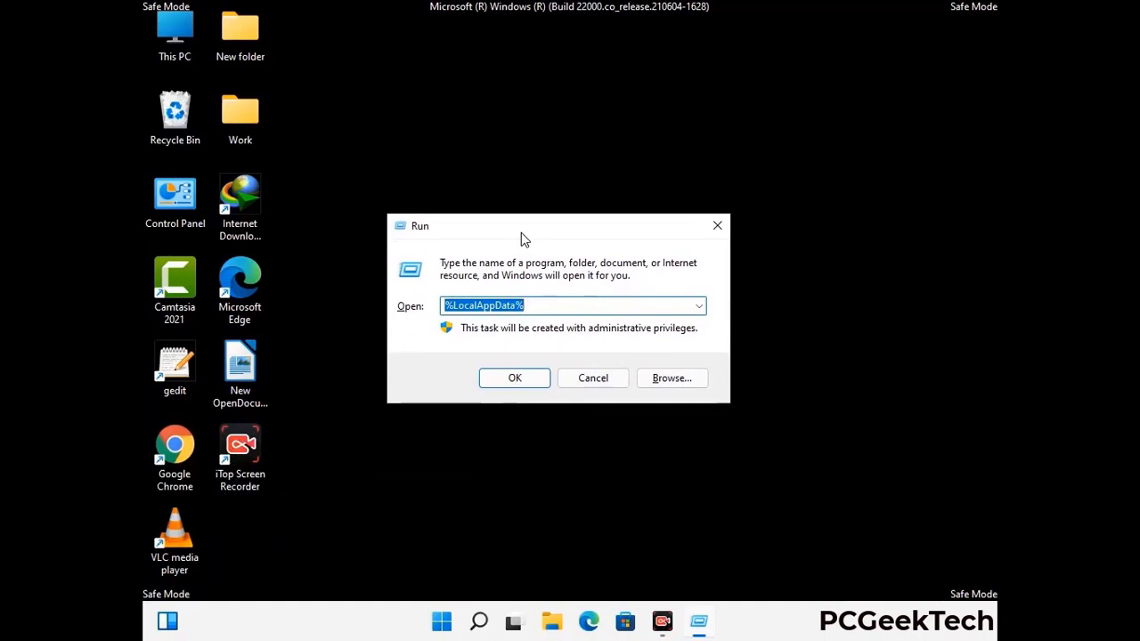
pyautogui.write('%')
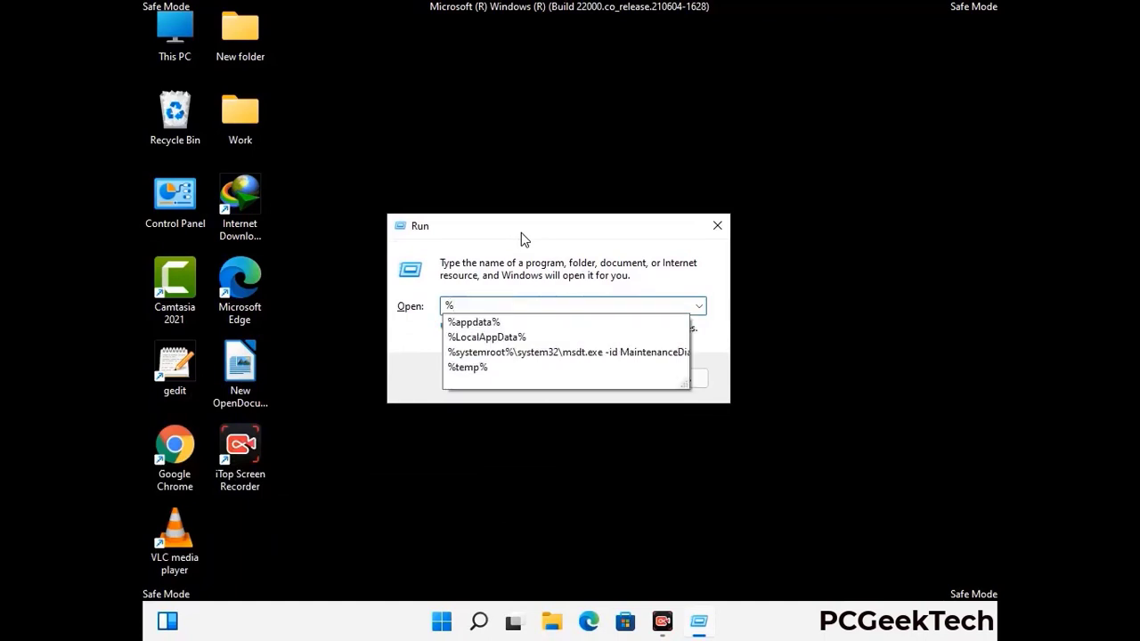
pyautogui.write('ProgramData%')
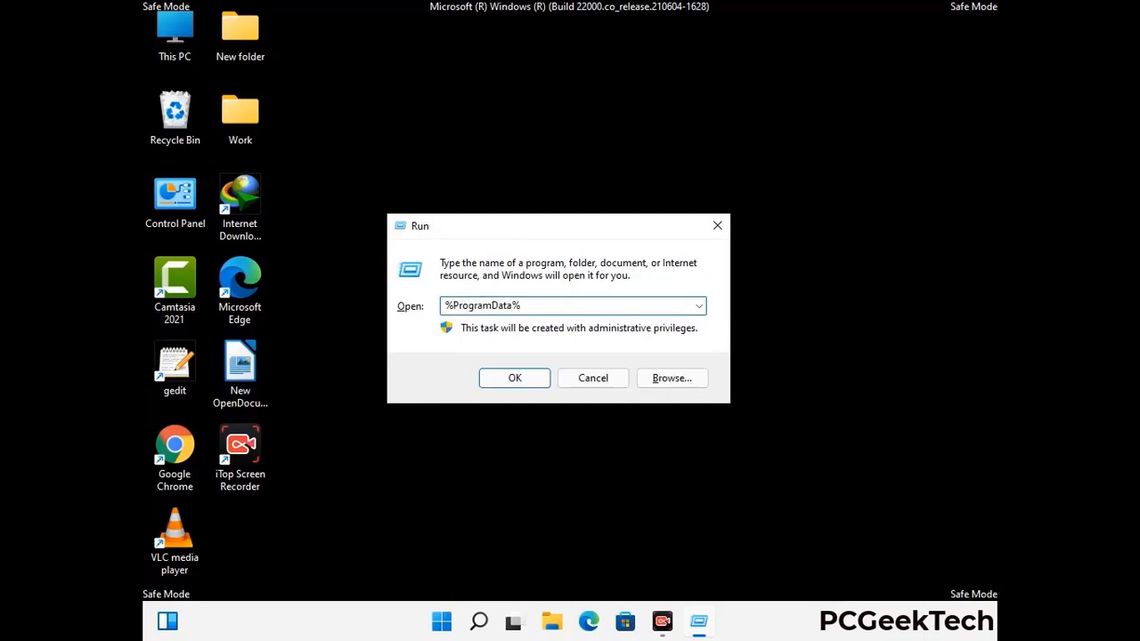
pyautogui.press('Return')
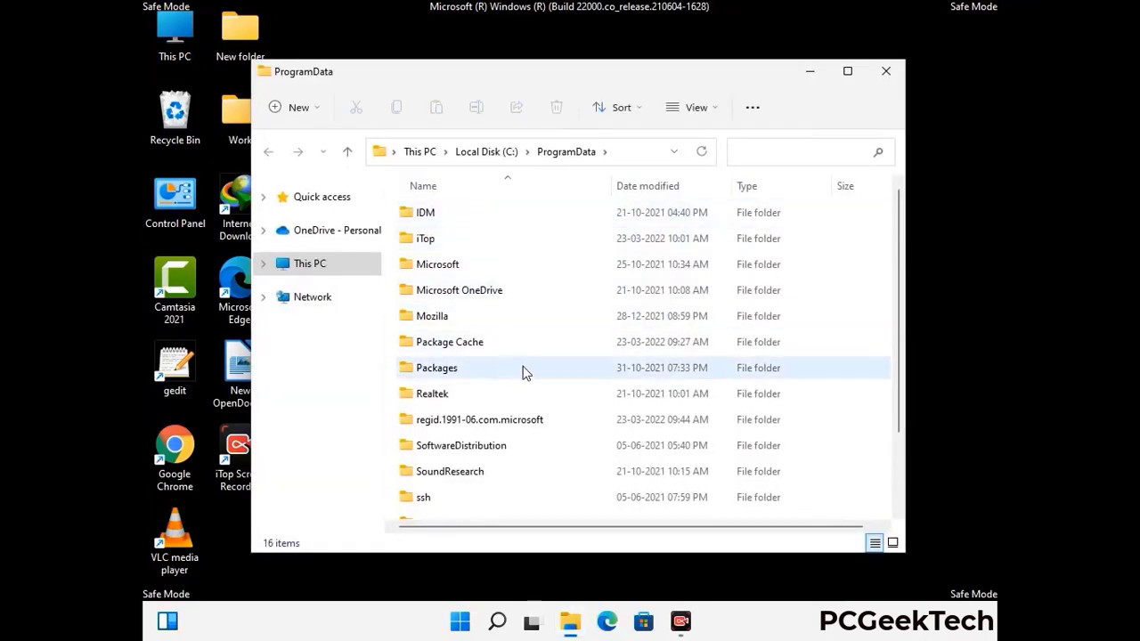
# Delete the Mozilla folder from ProgramData, leaving 15 items, and close the window
pyautogui.scroll(-1, 523, 377)
pyautogui.scroll(-1, 523, 383)
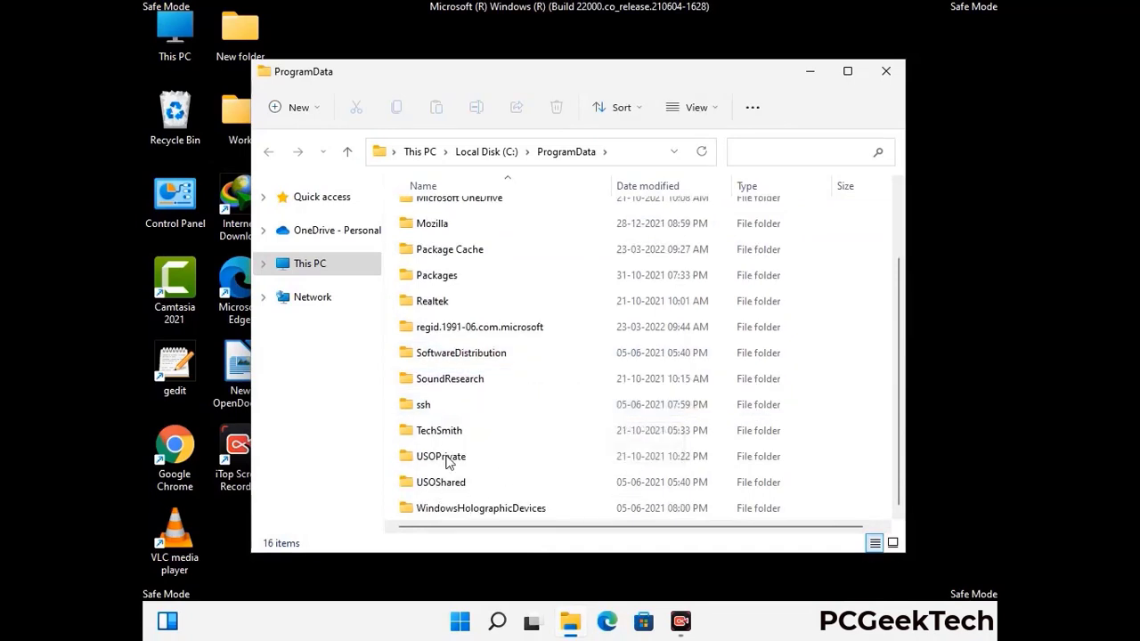
pyautogui.click(431, 224)
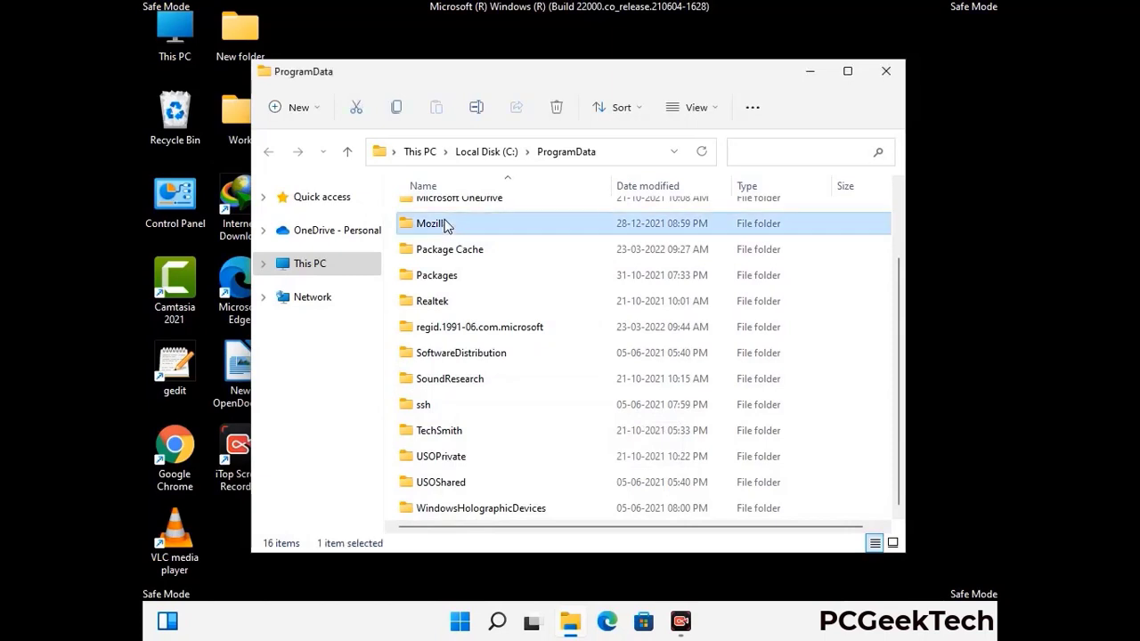
pyautogui.click(558, 107)
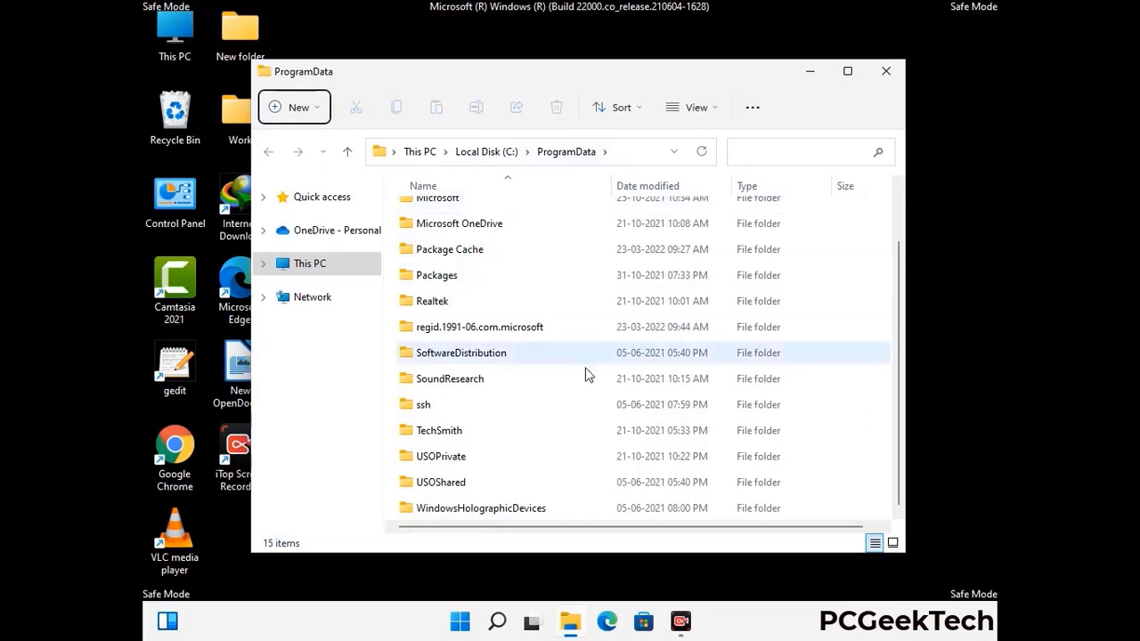
pyautogui.scroll(1, 585, 375)
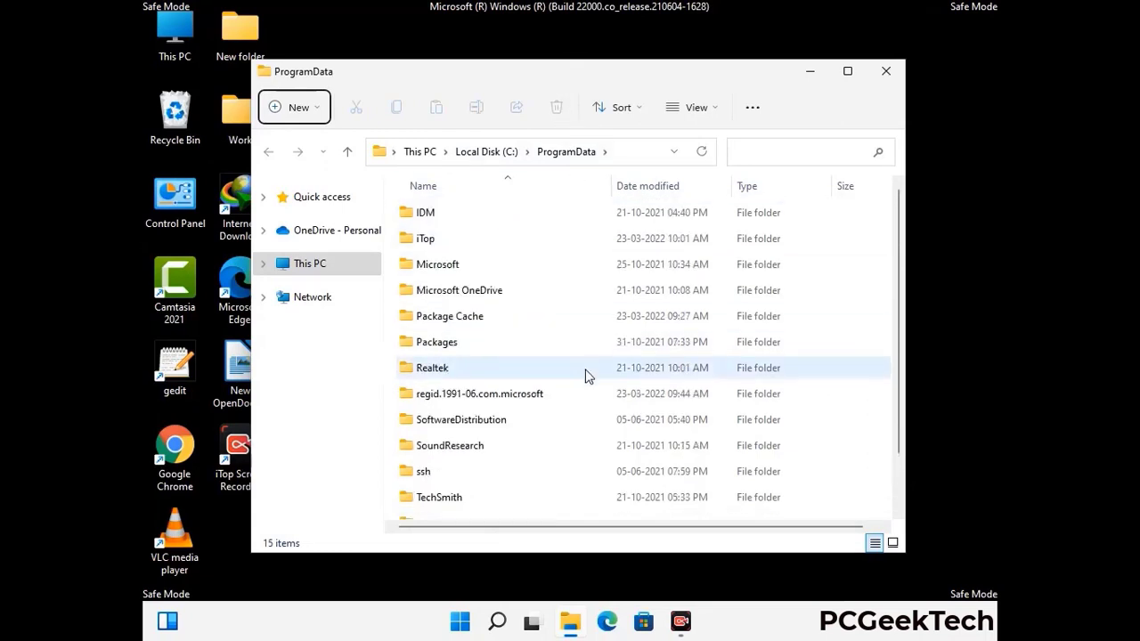
pyautogui.click(894, 75)
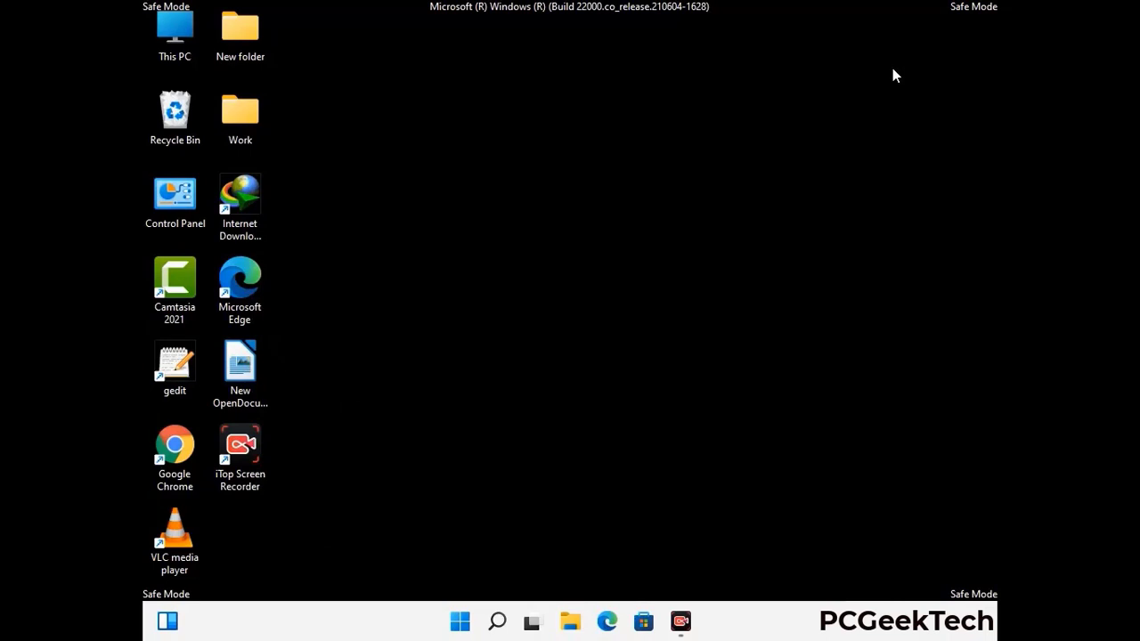
pyautogui.press('super+r')
pyautogui.moveTo(372, 412); pyautogui.dragTo(592, 225)
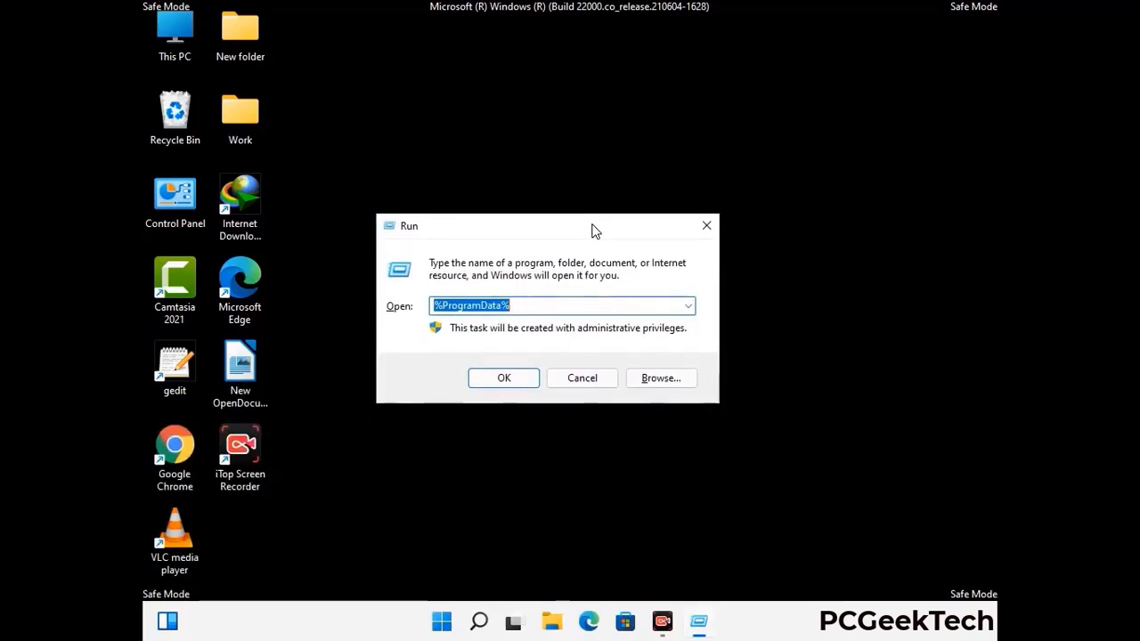
pyautogui.write('%Wi')
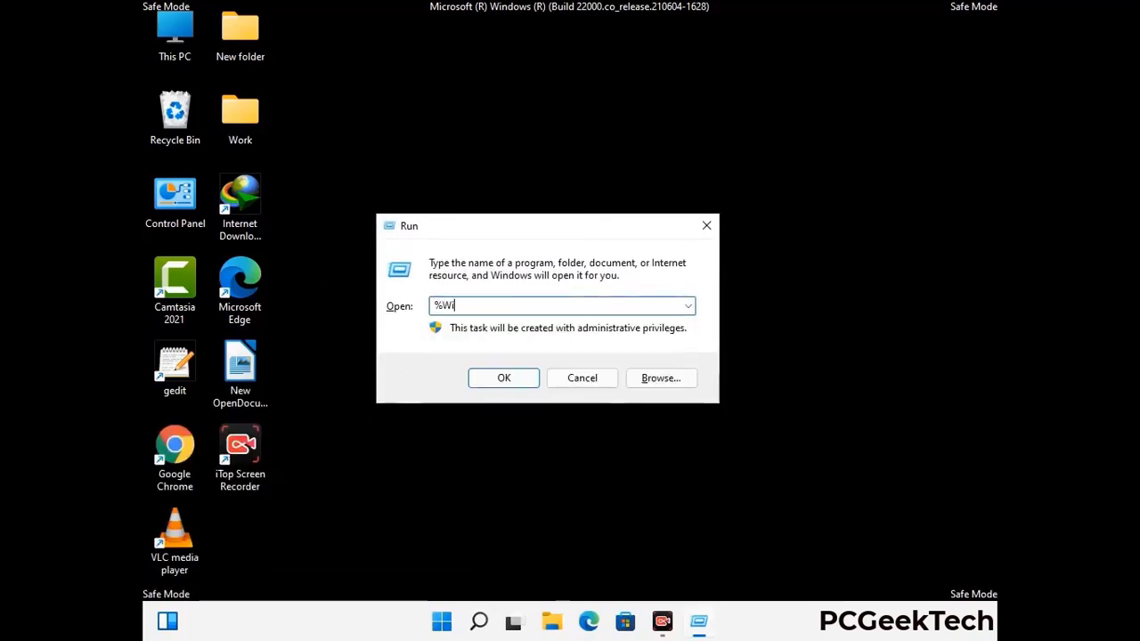
pyautogui.write('nDir%')
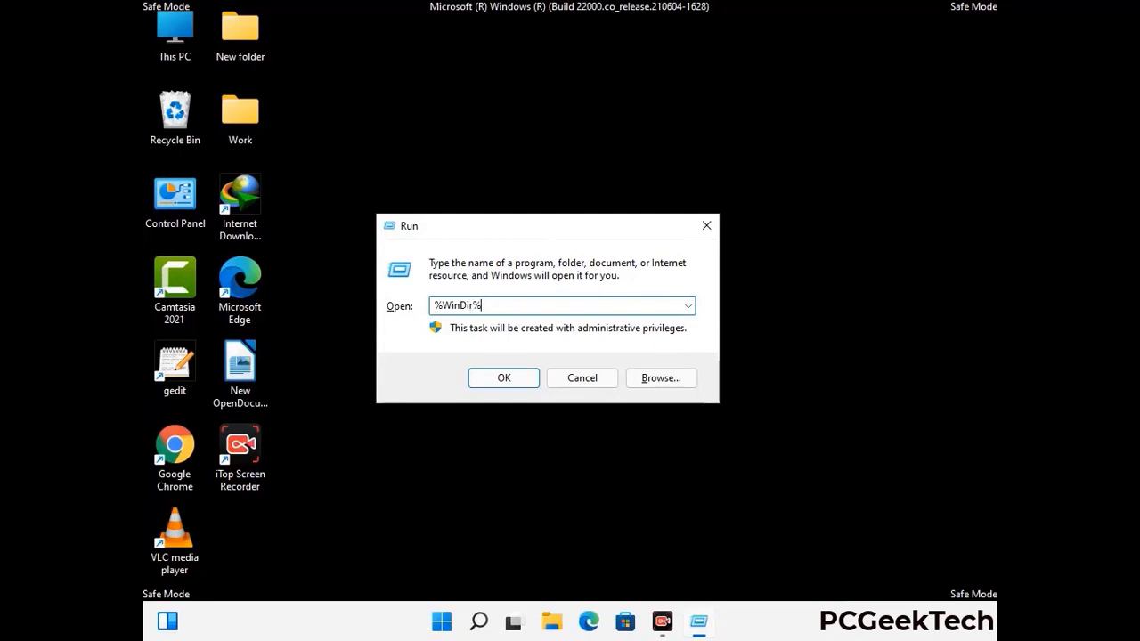
pyautogui.press('Return')
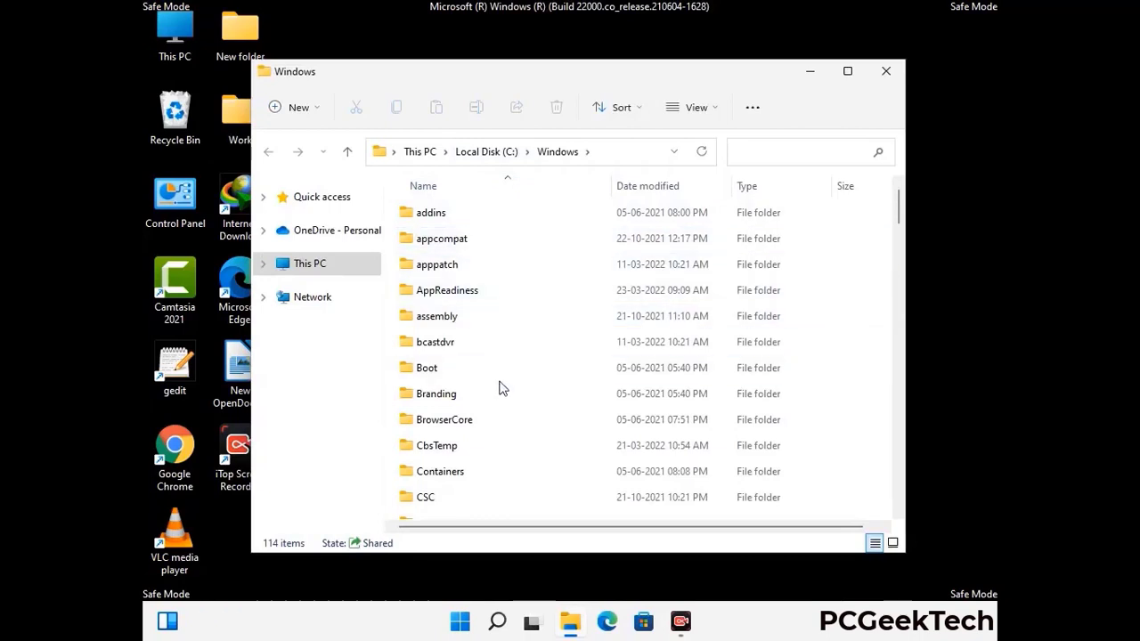
pyautogui.scroll(-1, 501, 391)
pyautogui.scroll(-3, 502, 395)
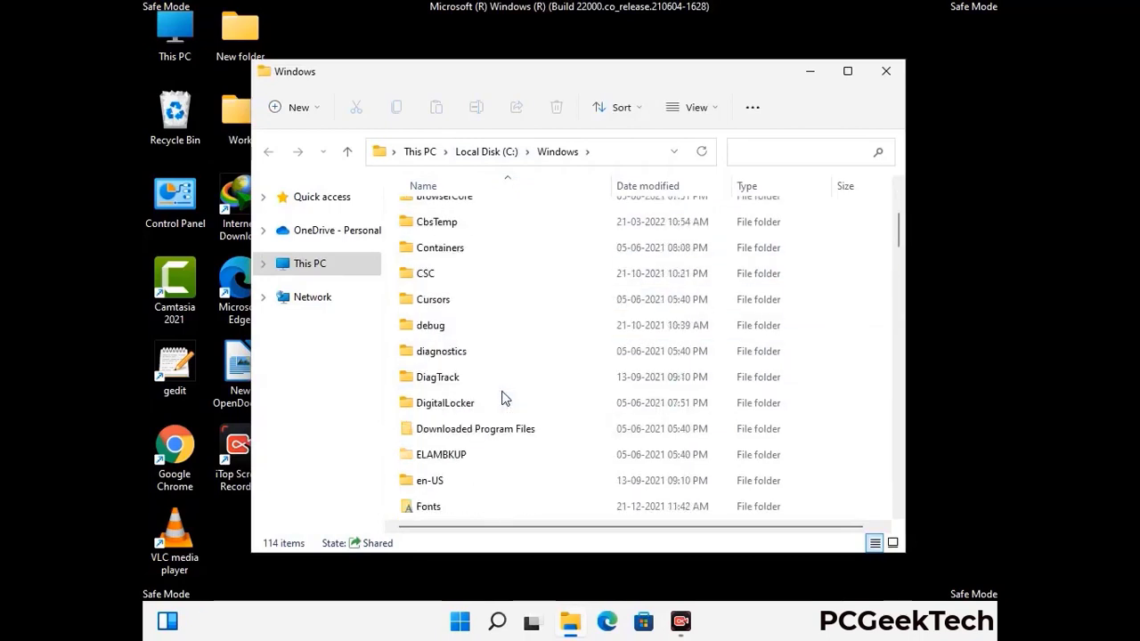
pyautogui.scroll(-5, 501, 400)
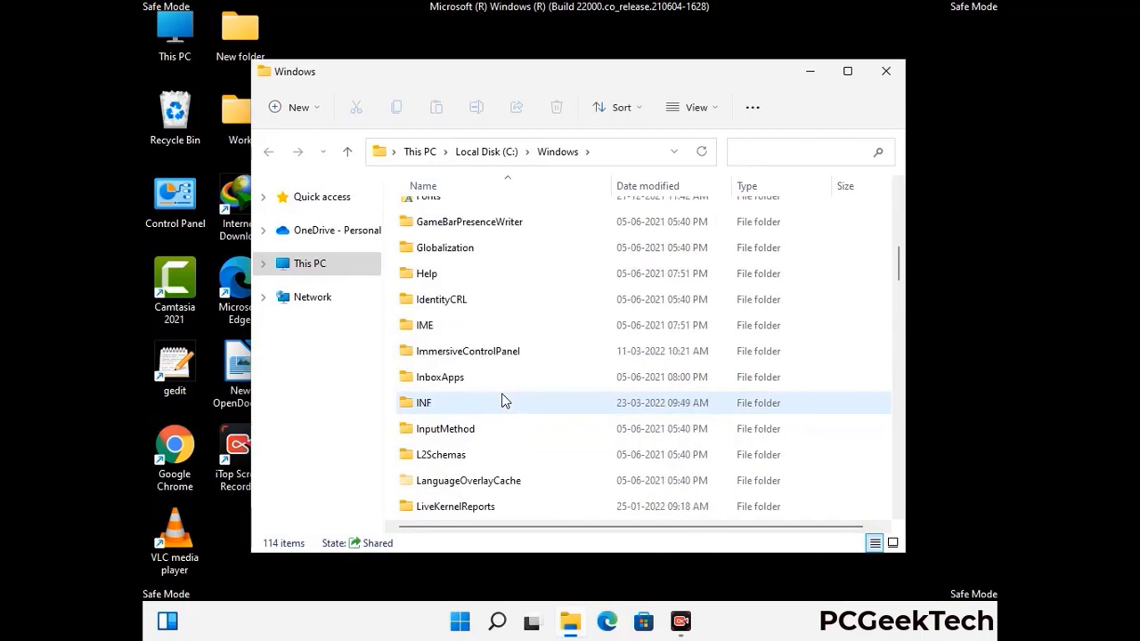
pyautogui.scroll(-4, 501, 401)
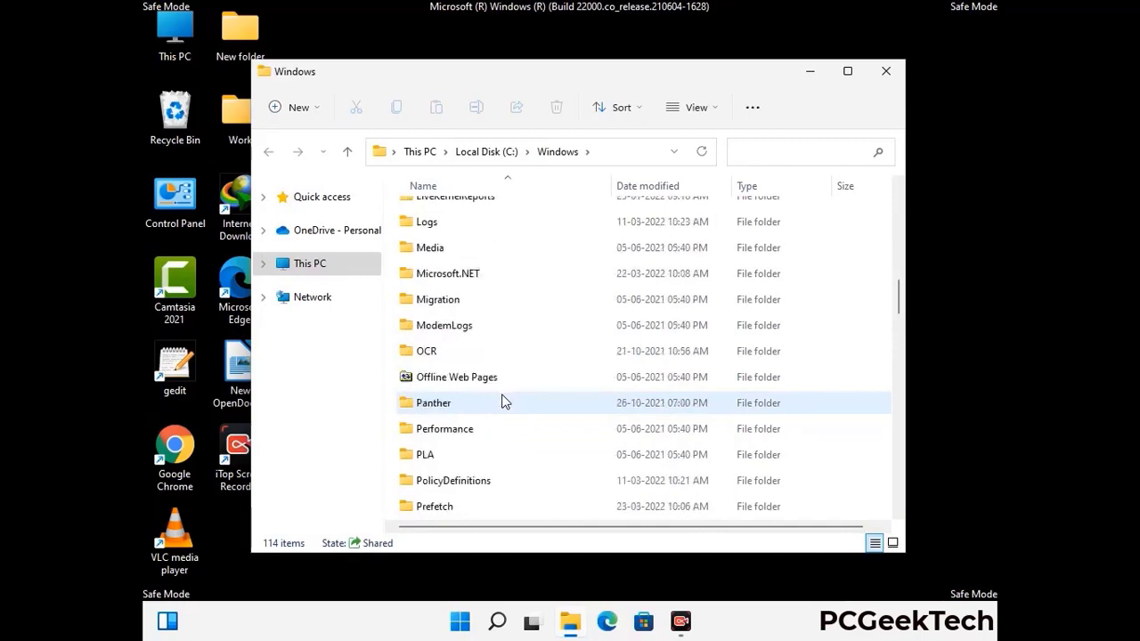
pyautogui.scroll(-6, 501, 401)
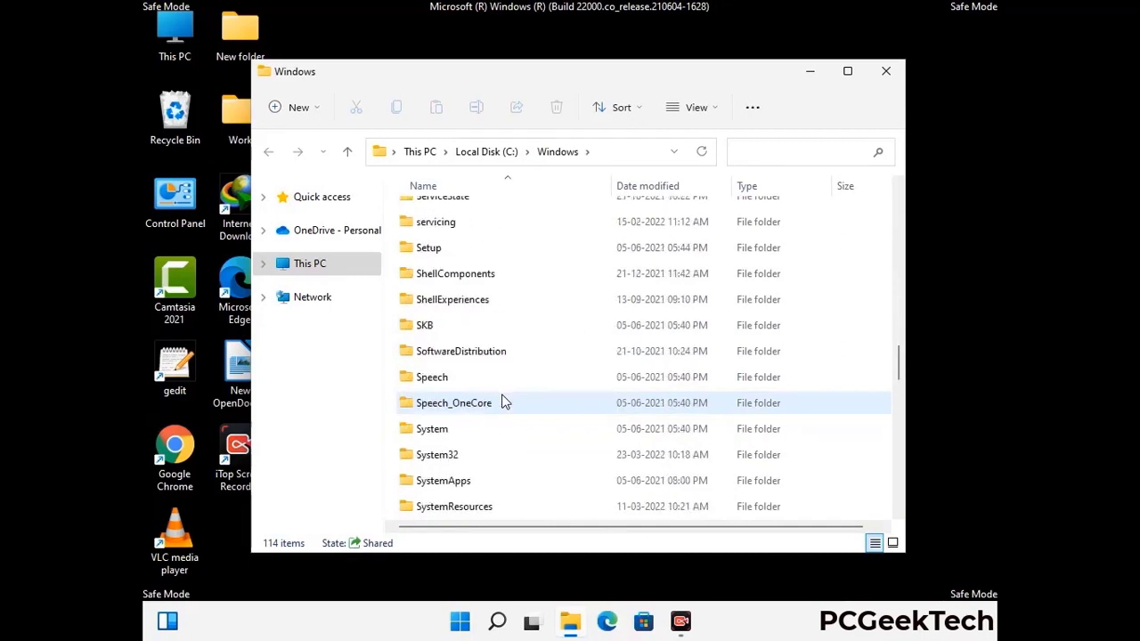
pyautogui.scroll(-7, 501, 401)
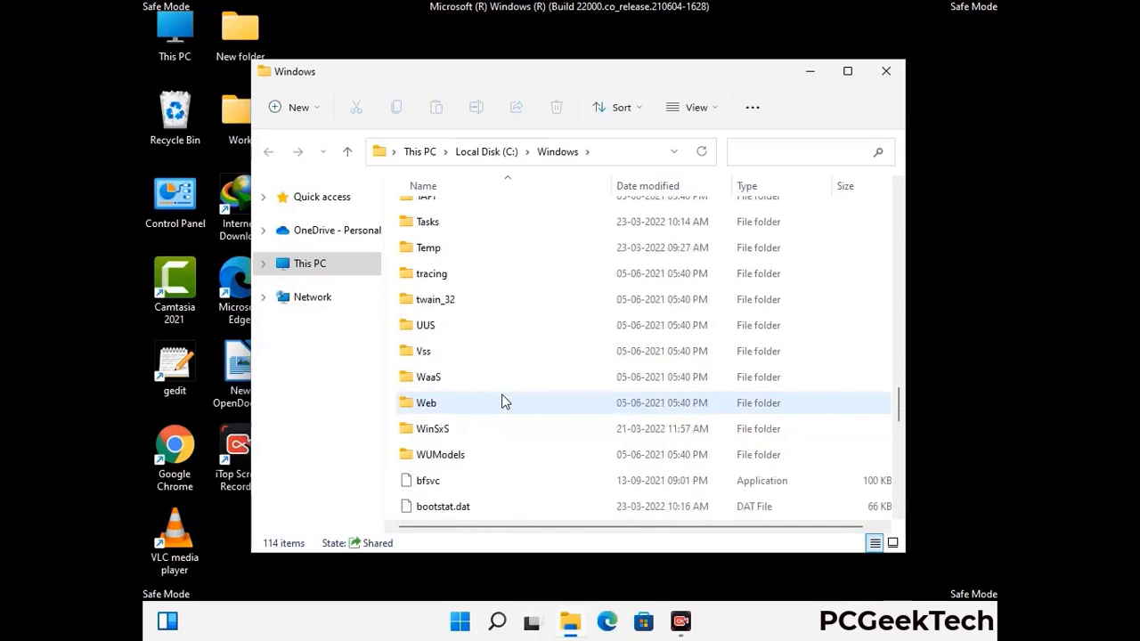
pyautogui.scroll(-7, 501, 401)
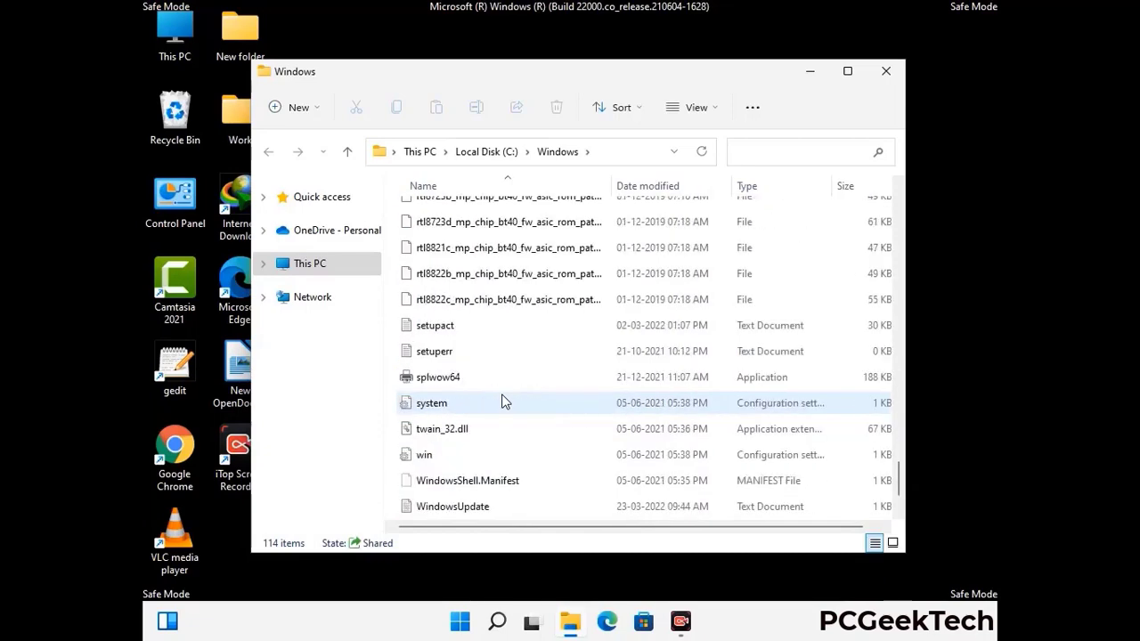
pyautogui.scroll(11, 502, 401)
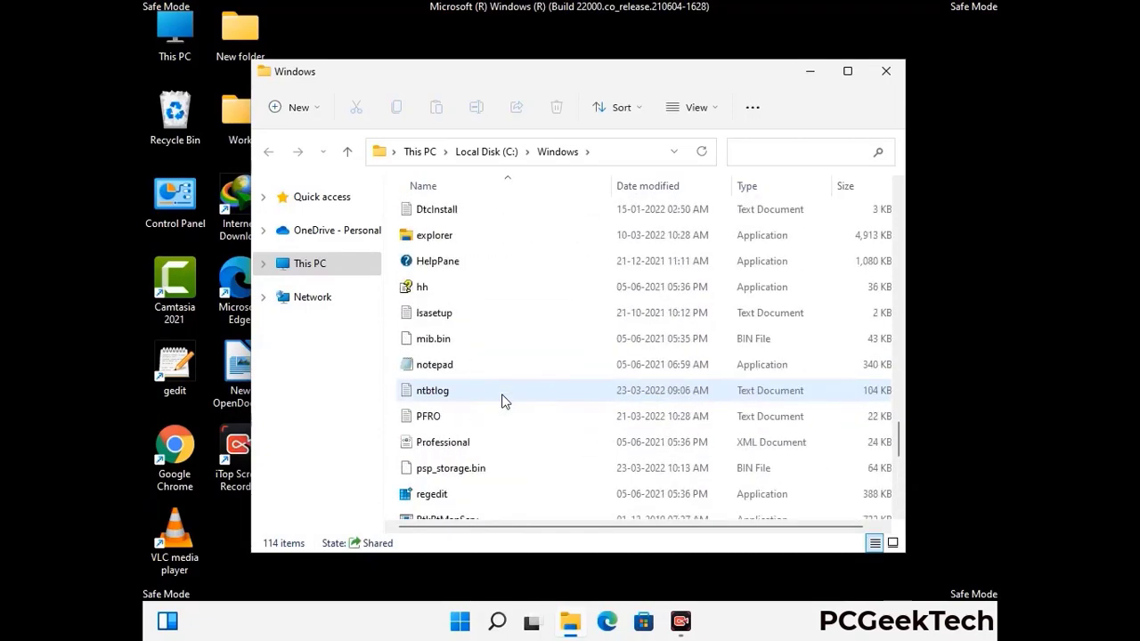
pyautogui.scroll(3, 501, 400)
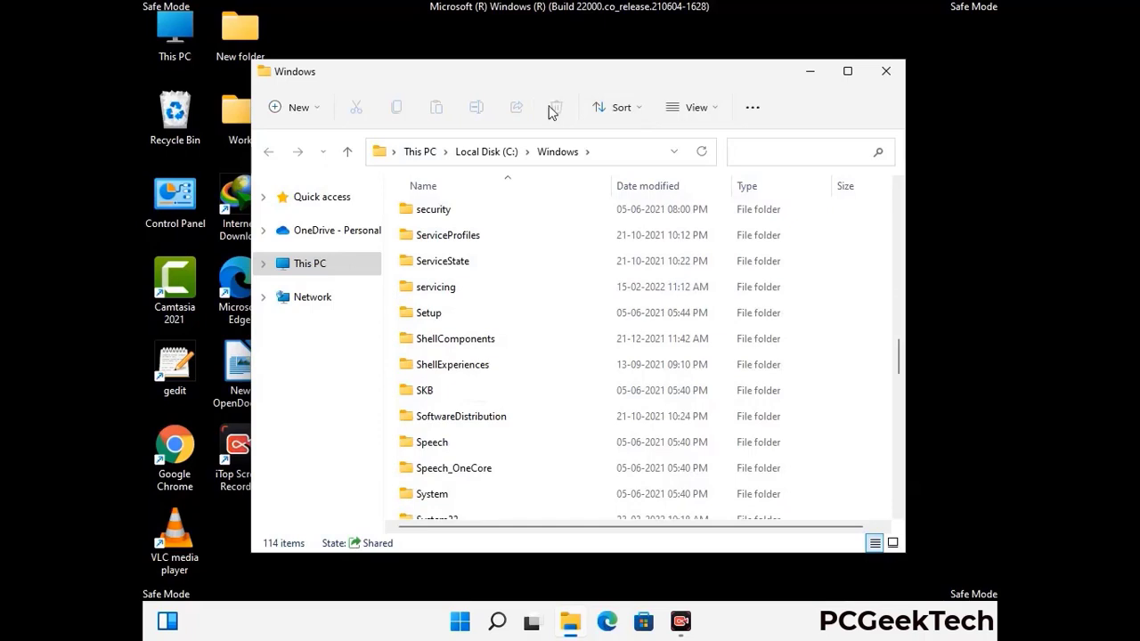
pyautogui.click(892, 73)
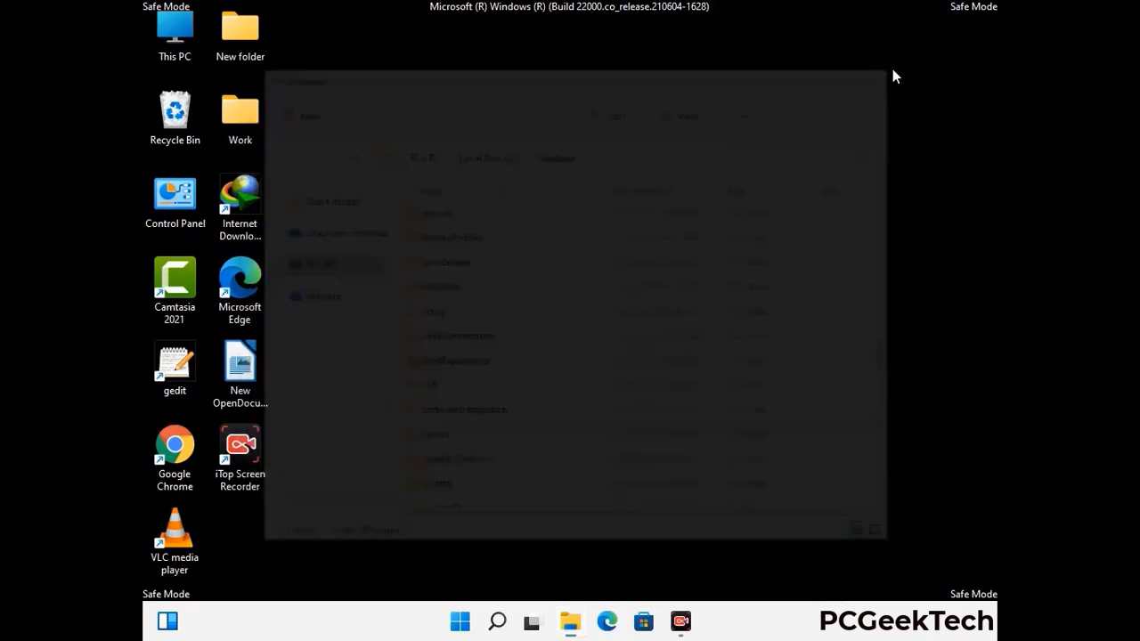
# Run %temp%, delete all 100 items in AppData\Local\Temp, and close the window
pyautogui.press('super+r')
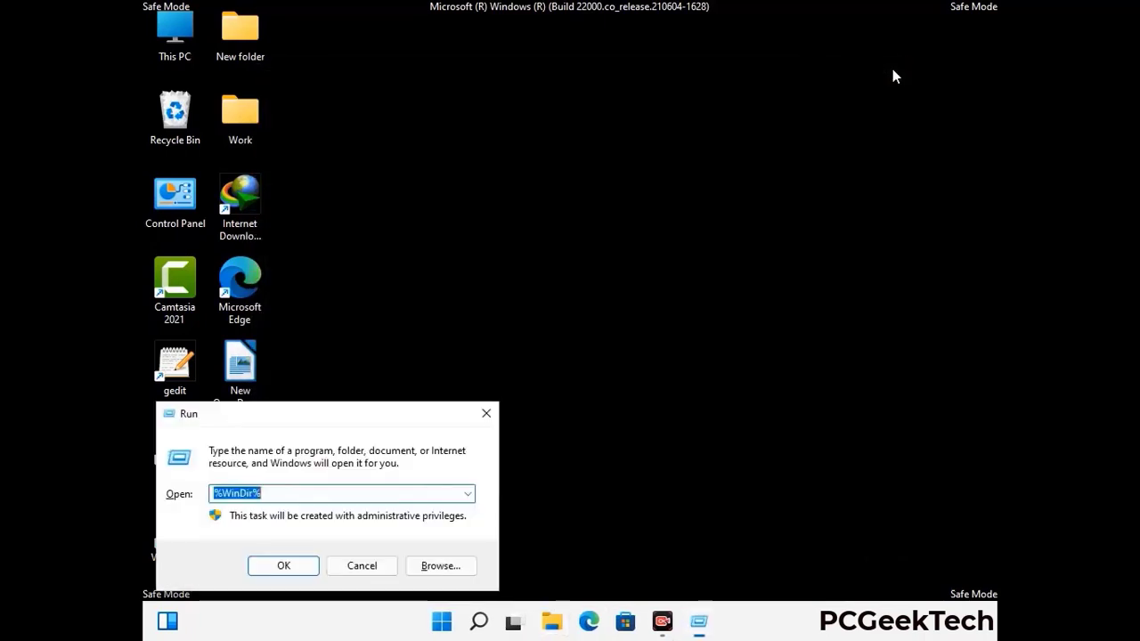
pyautogui.moveTo(379, 419); pyautogui.dragTo(648, 154)
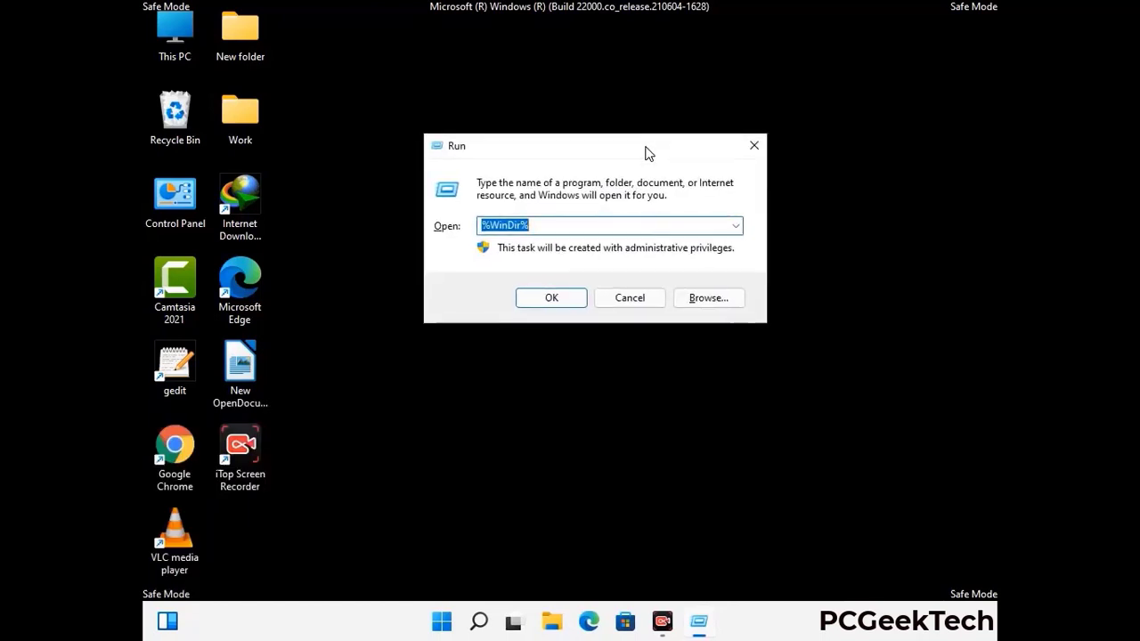
pyautogui.write('%temp%')
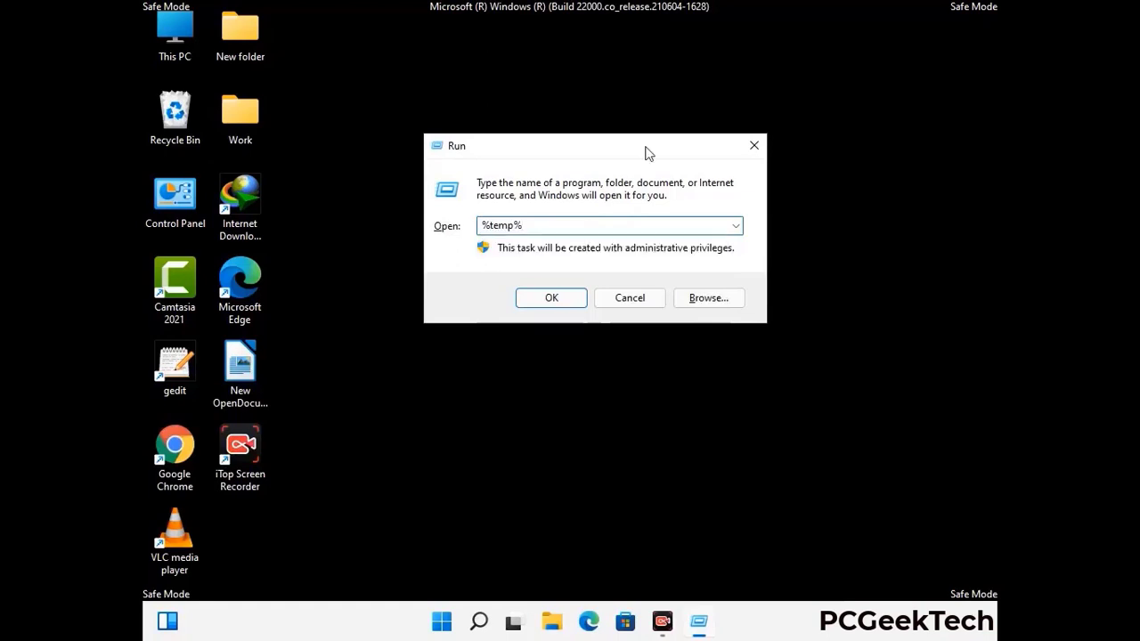
pyautogui.click(571, 296)
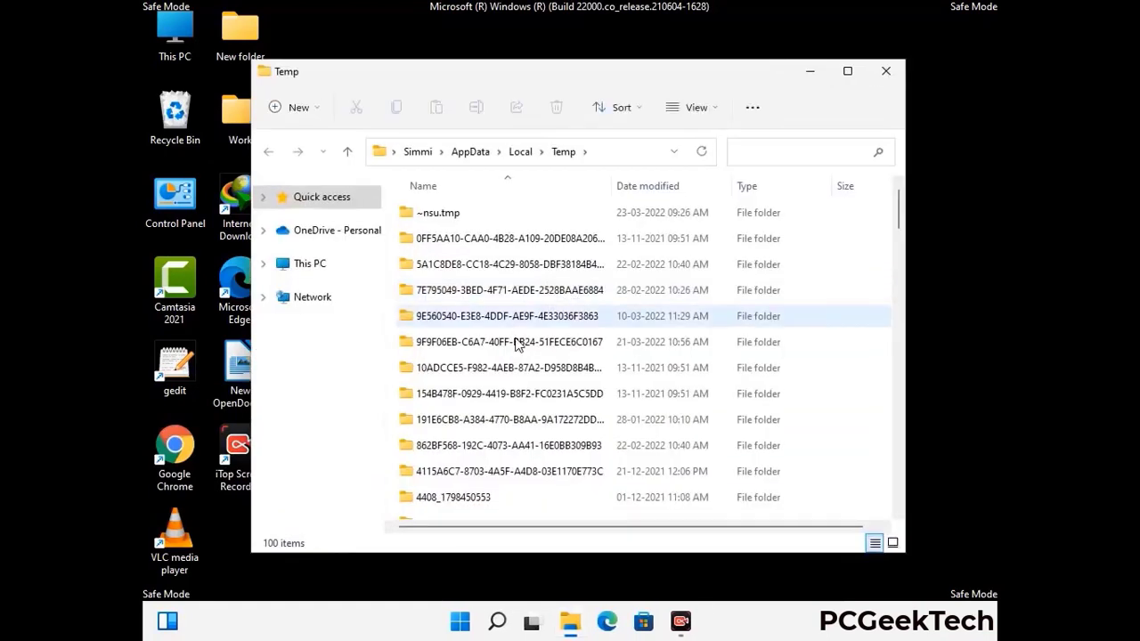
pyautogui.click(515, 341)
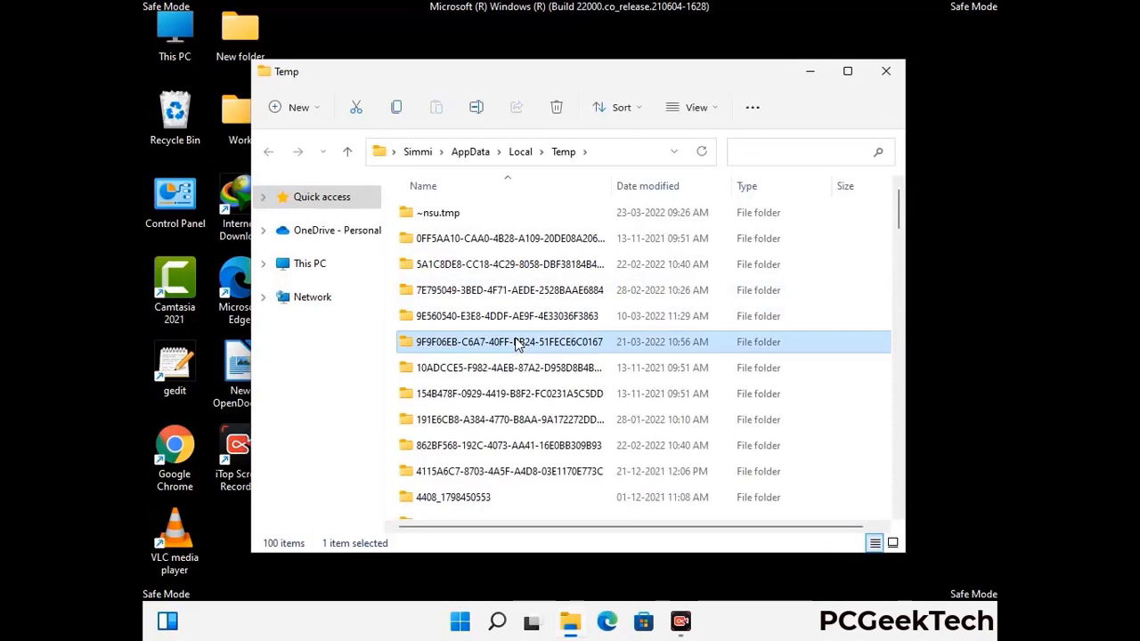
pyautogui.hotkey('ctrl', 'a')
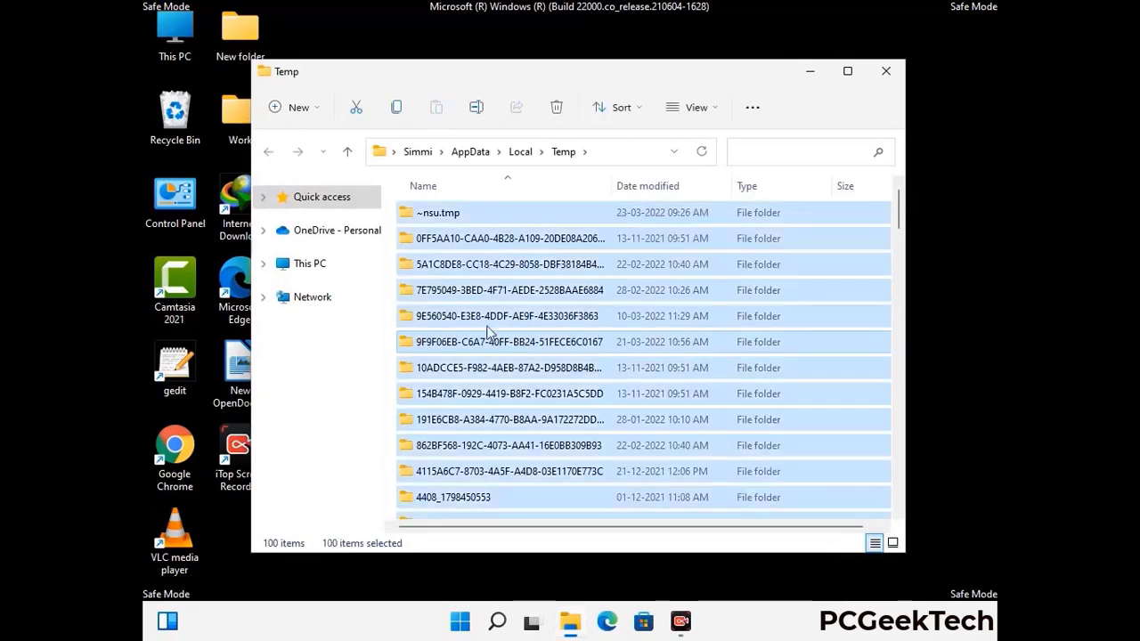
pyautogui.click(557, 107)
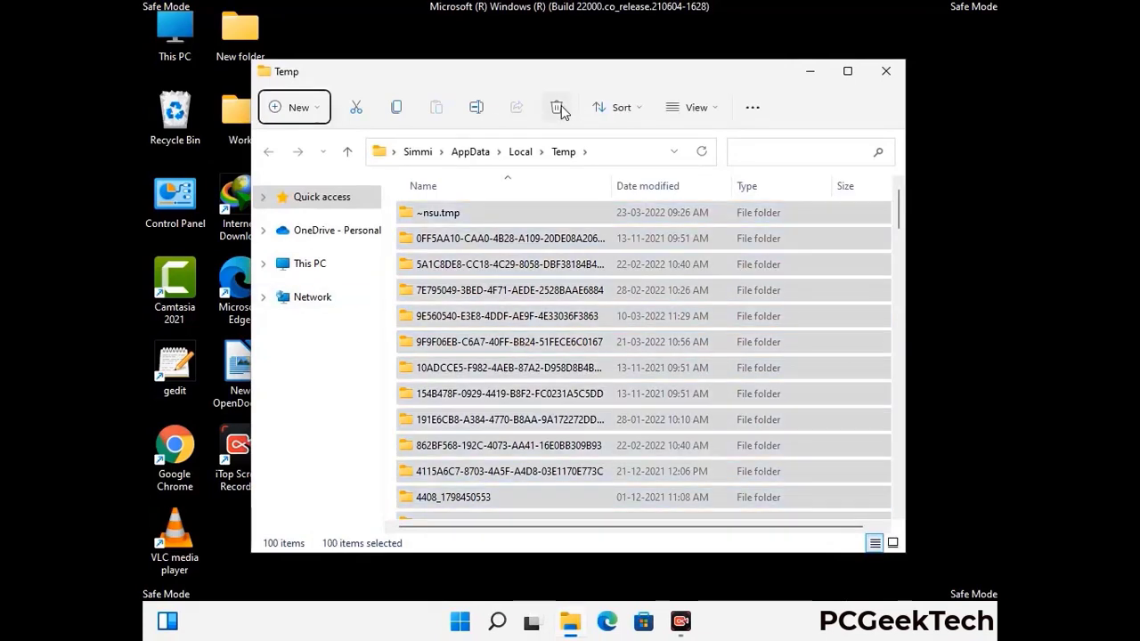
pyautogui.click(884, 71)
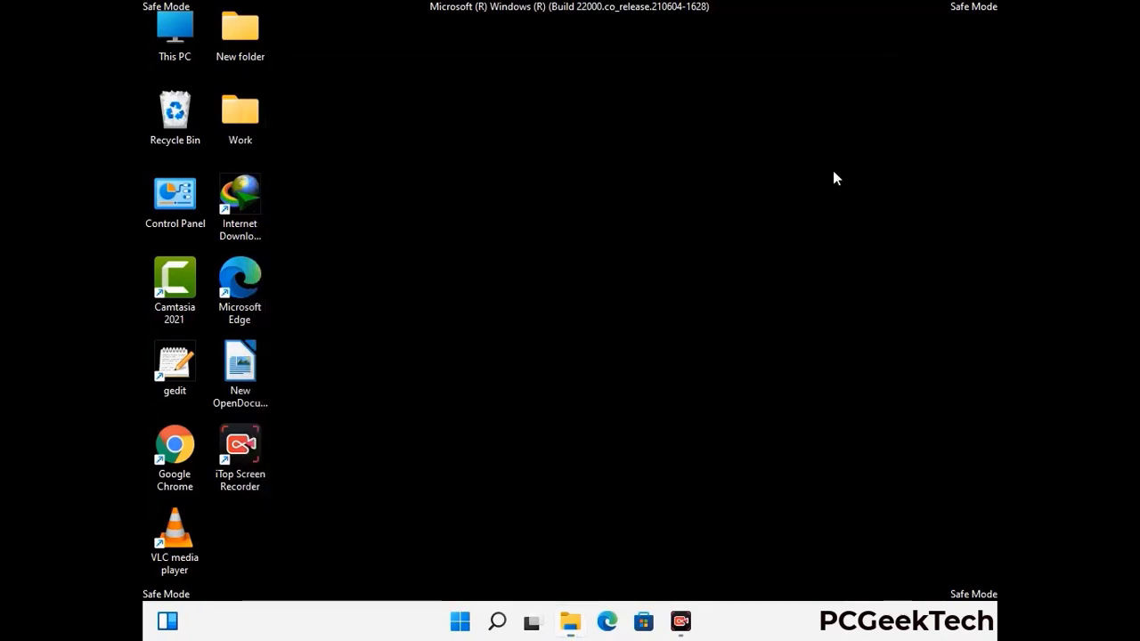
# Run temp, delete all six items in C:\Windows\Temp, and close the window
pyautogui.press('super+r')
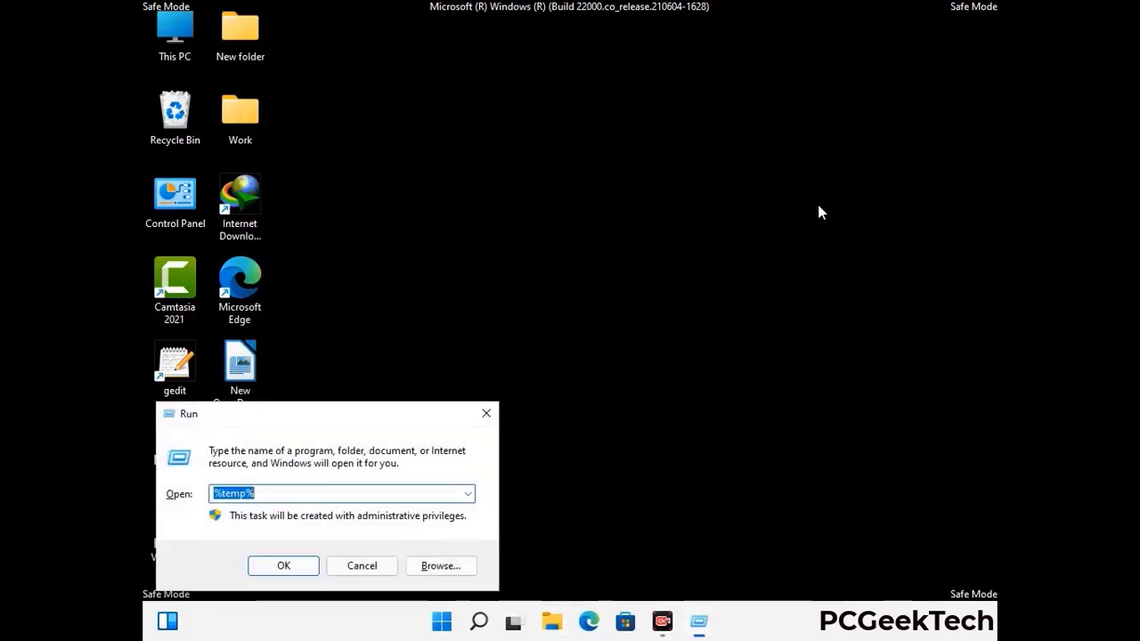
pyautogui.moveTo(387, 407); pyautogui.dragTo(649, 161)
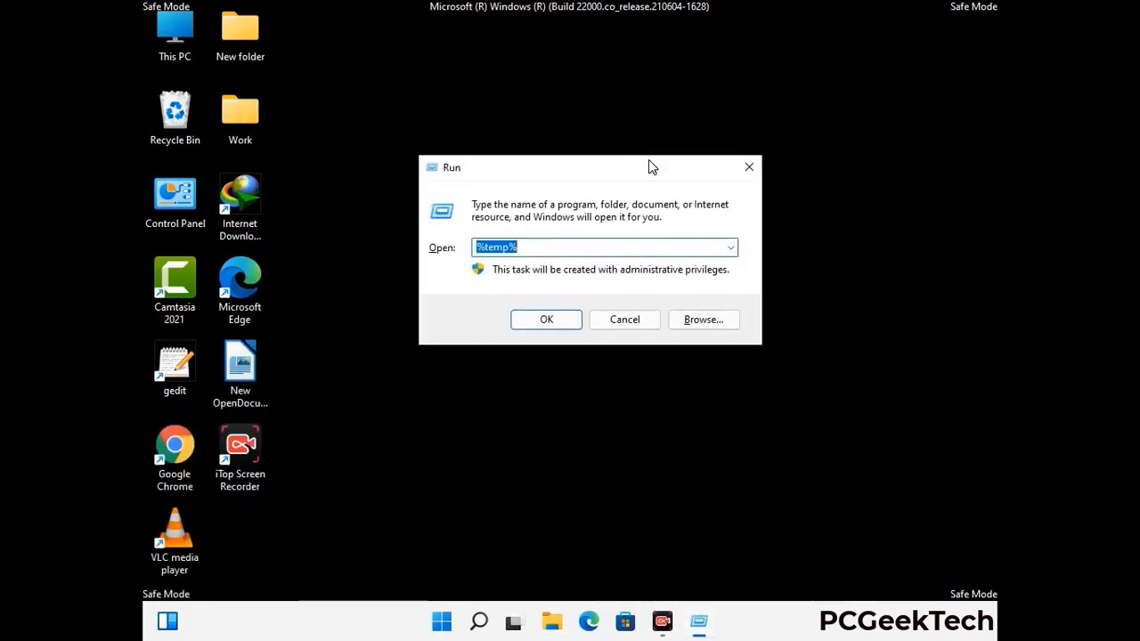
pyautogui.write('temp')
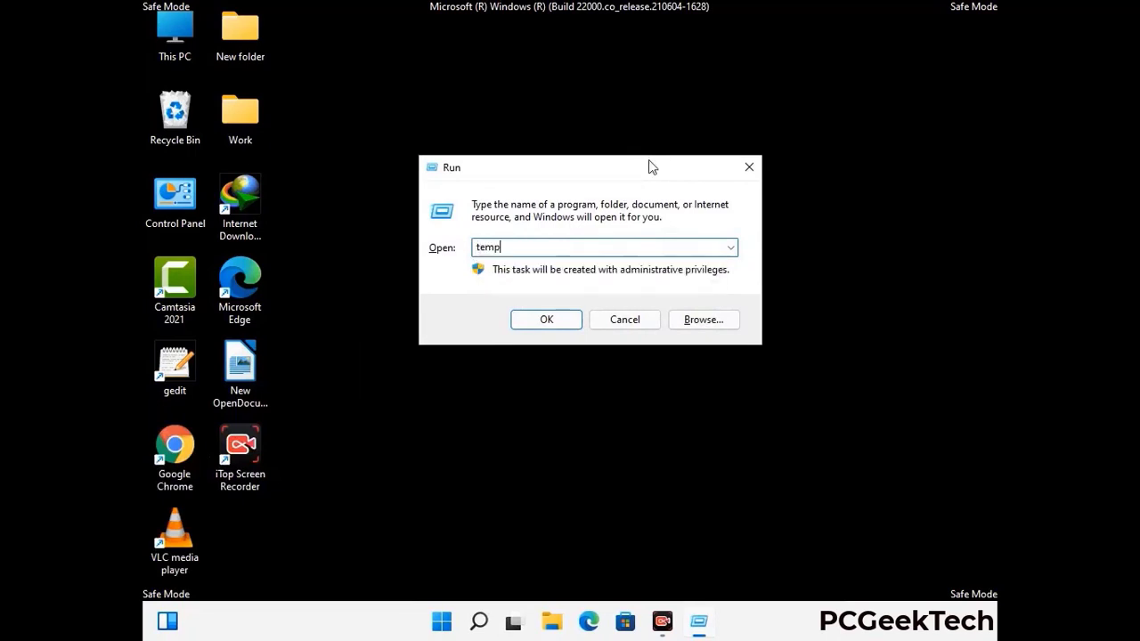
pyautogui.press('Return')
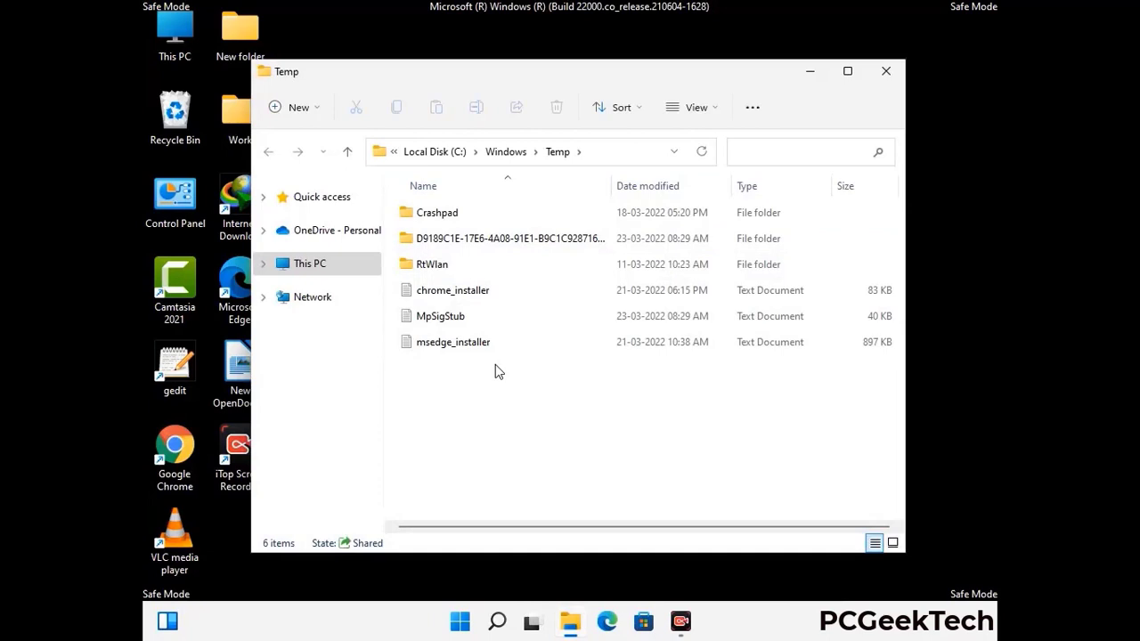
pyautogui.hotkey('ctrl', 'a')
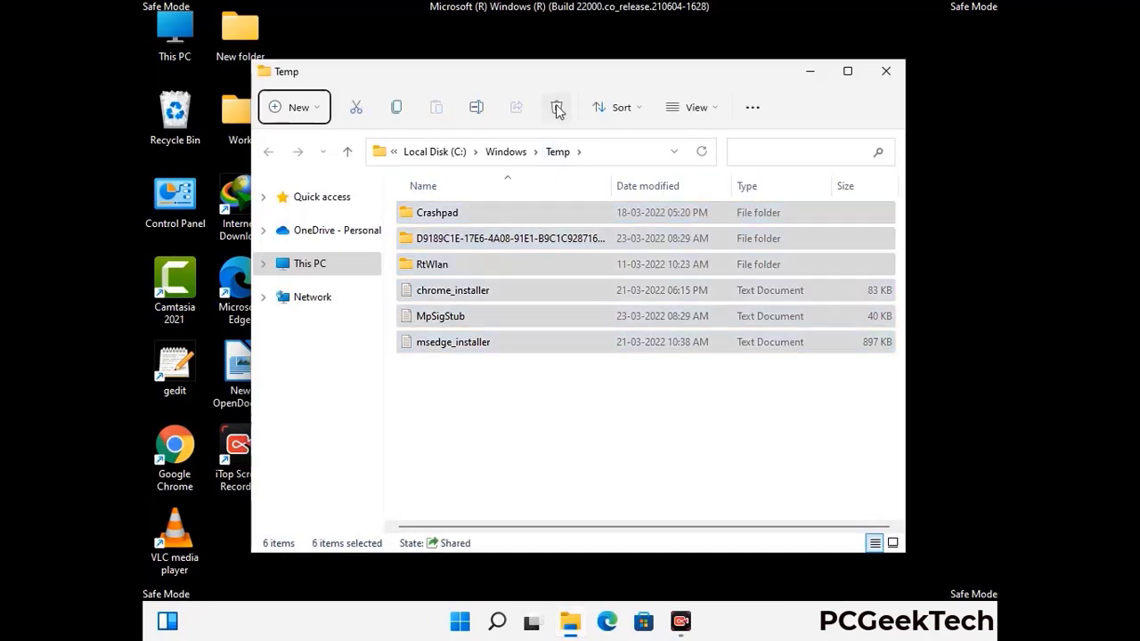
pyautogui.click(556, 106)
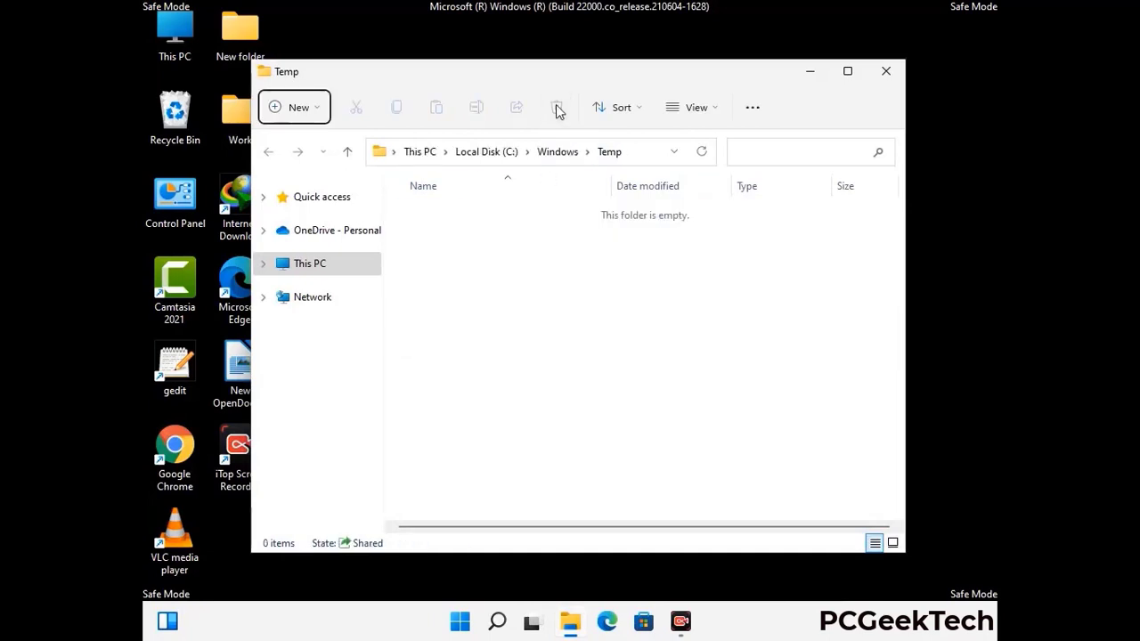
pyautogui.click(887, 73)
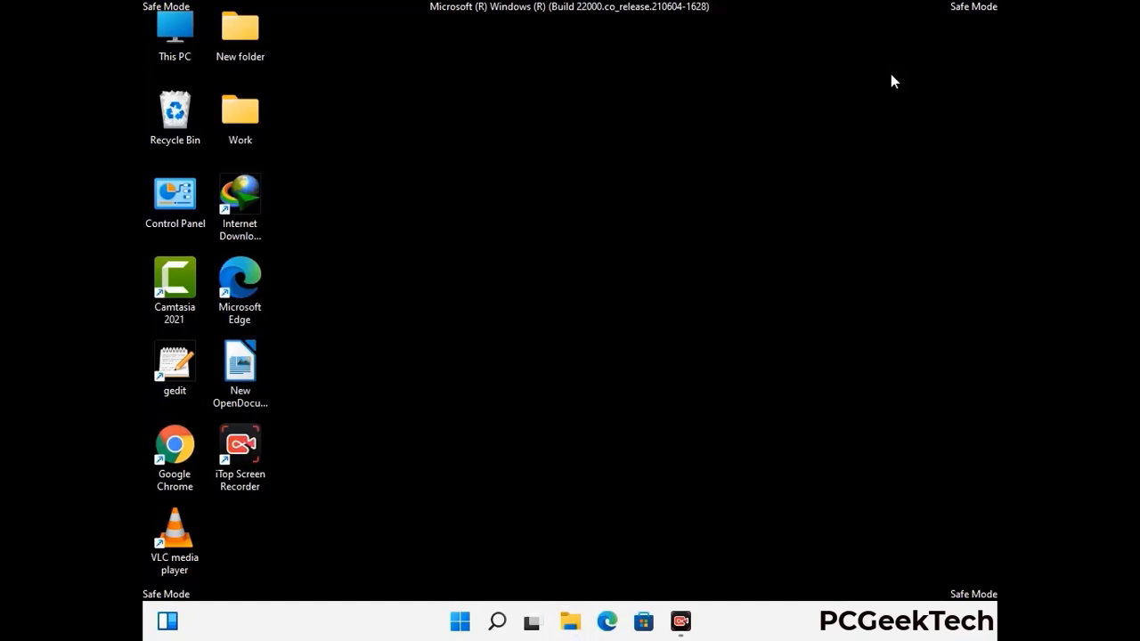
# Launch Registry Editor by running regedit from the Run dialog
pyautogui.press('super+r')
pyautogui.moveTo(346, 410); pyautogui.dragTo(594, 144)
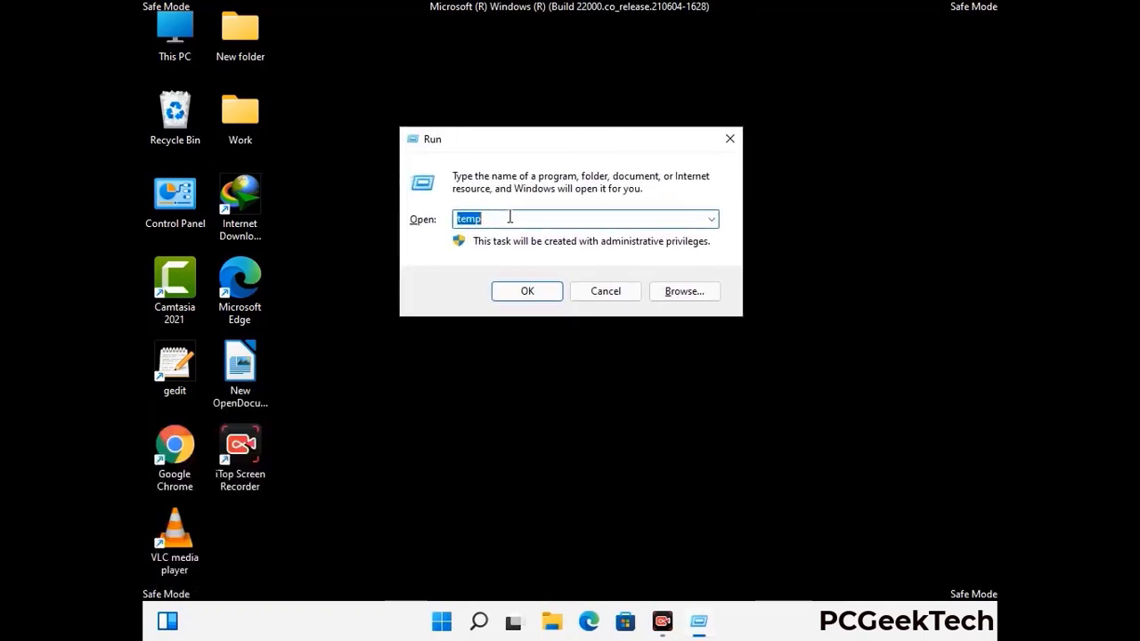
pyautogui.write('regedit')
pyautogui.press('Return')
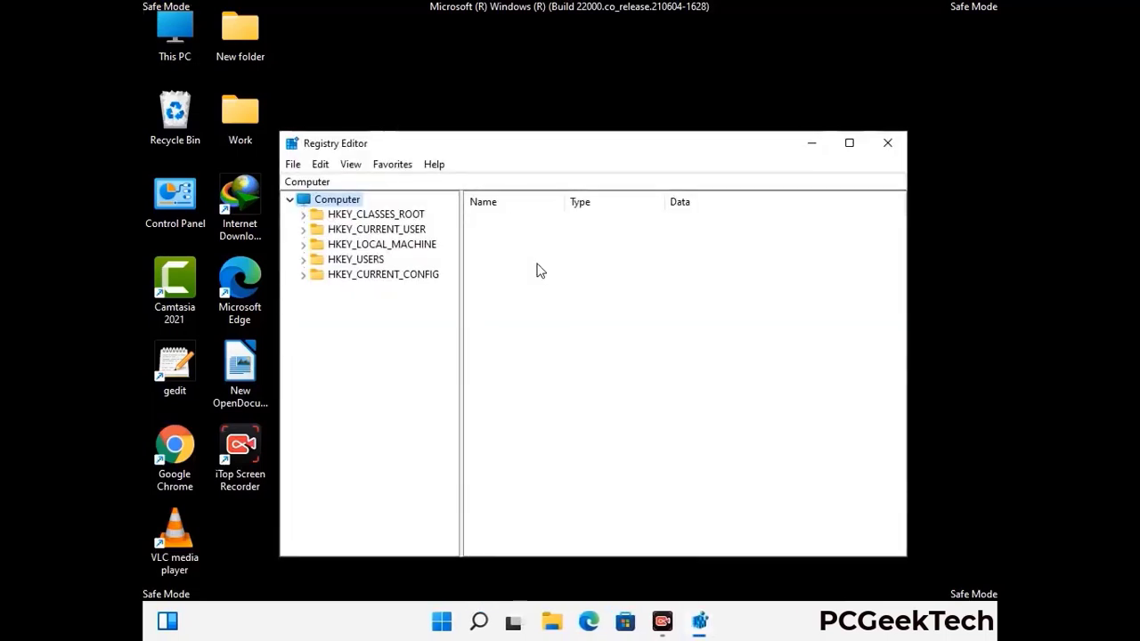
# Expand HKEY_CURRENT_USER > Software > Microsoft in the registry tree
pyautogui.click(382, 244)
pyautogui.click(302, 229)
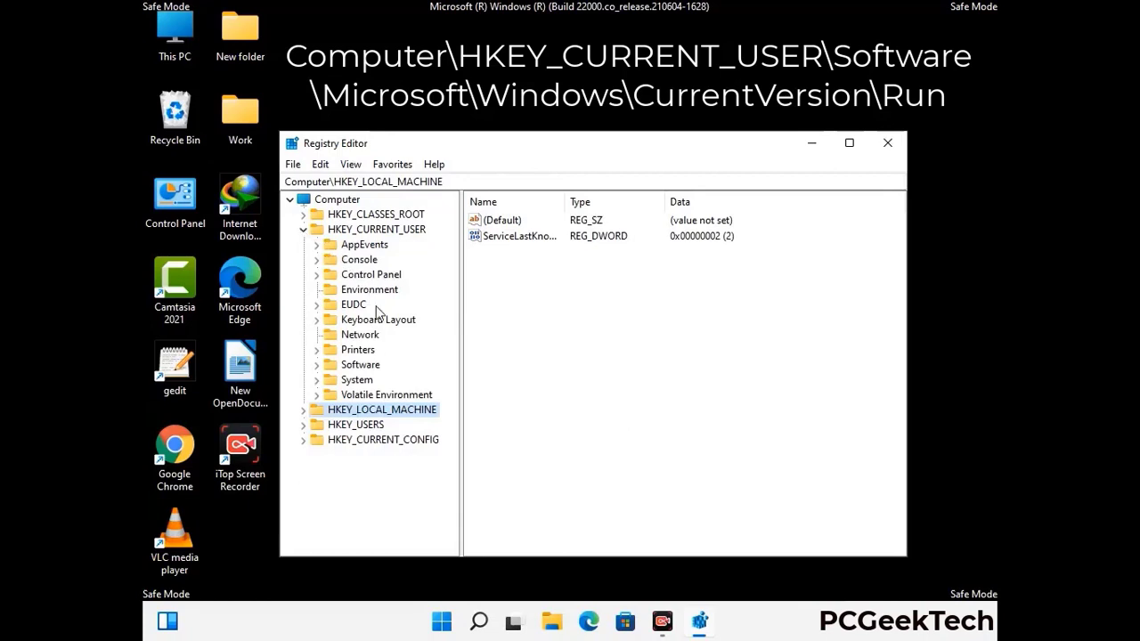
pyautogui.click(357, 368)
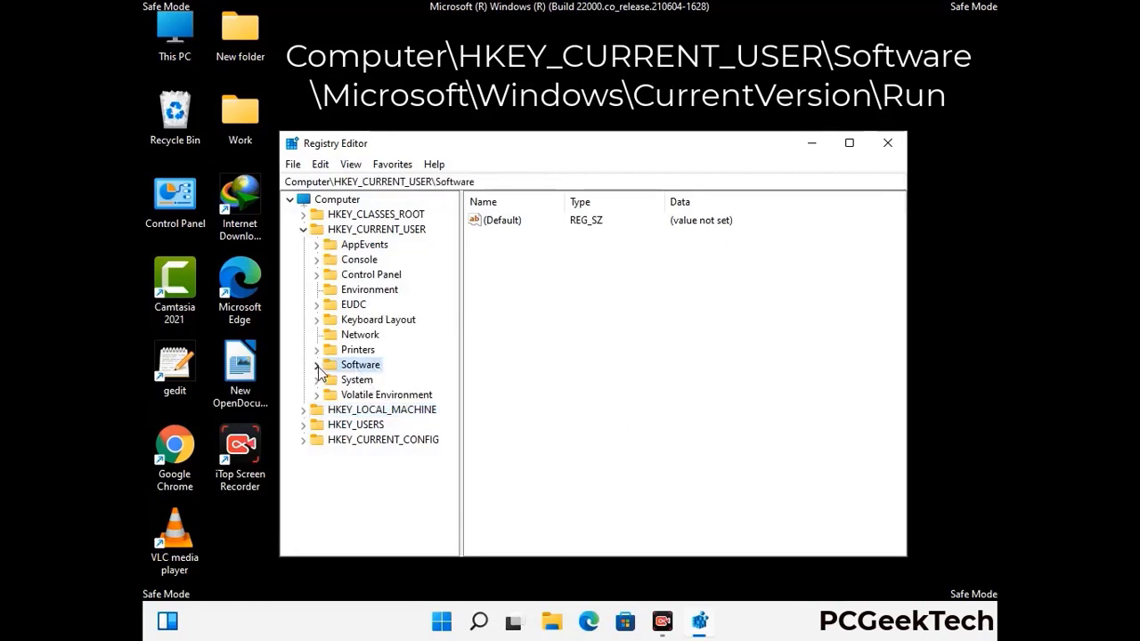
pyautogui.click(315, 367)
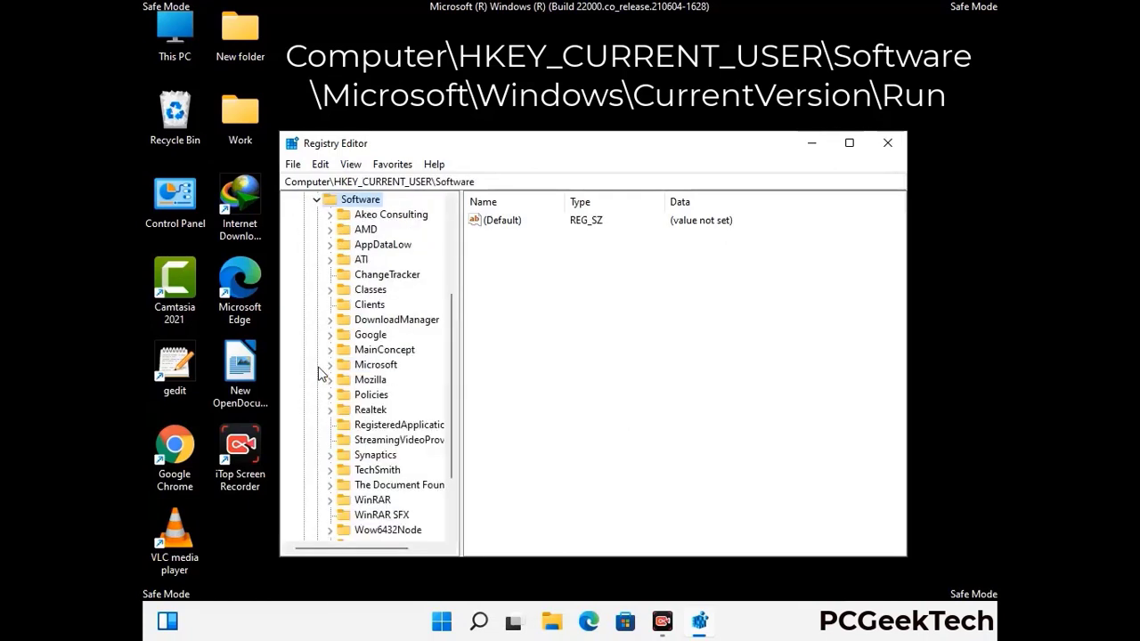
pyautogui.doubleClick(372, 368)
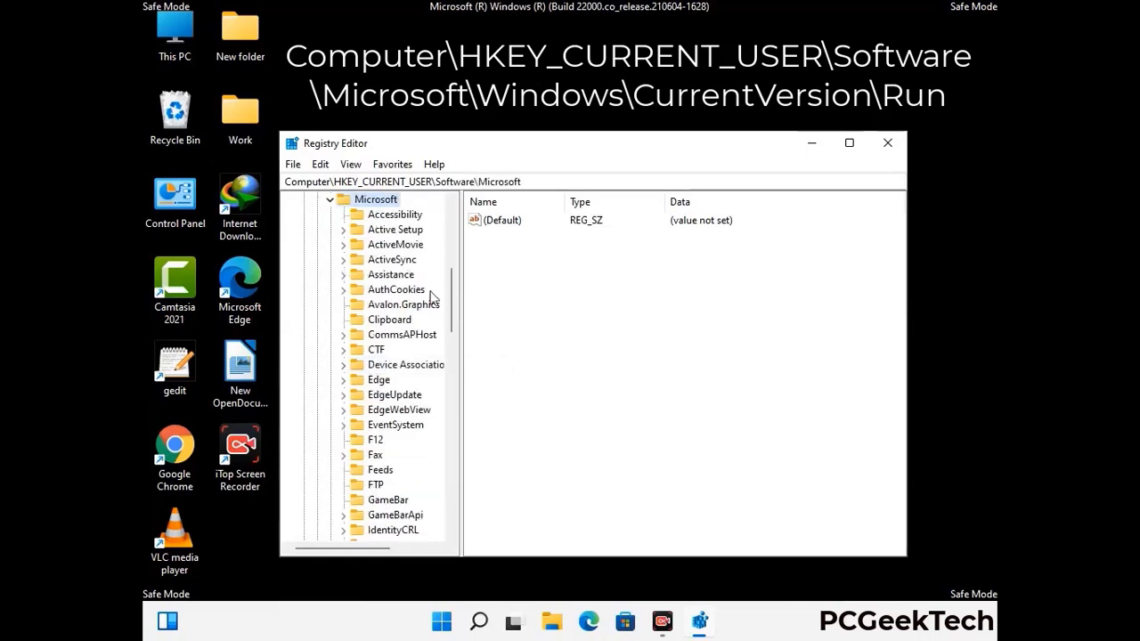
# Expand Windows > CurrentVersion under Microsoft and select the Run key
pyautogui.scroll(-2, 412, 389)
pyautogui.scroll(-2, 411, 389)
pyautogui.scroll(-1, 411, 389)
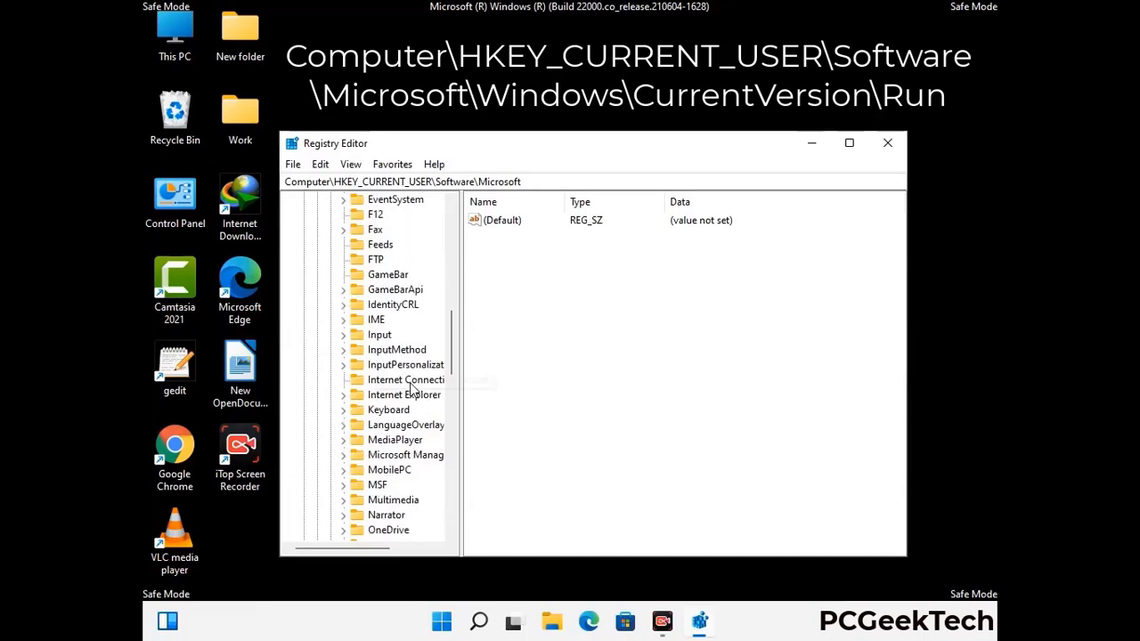
pyautogui.scroll(-2, 412, 390)
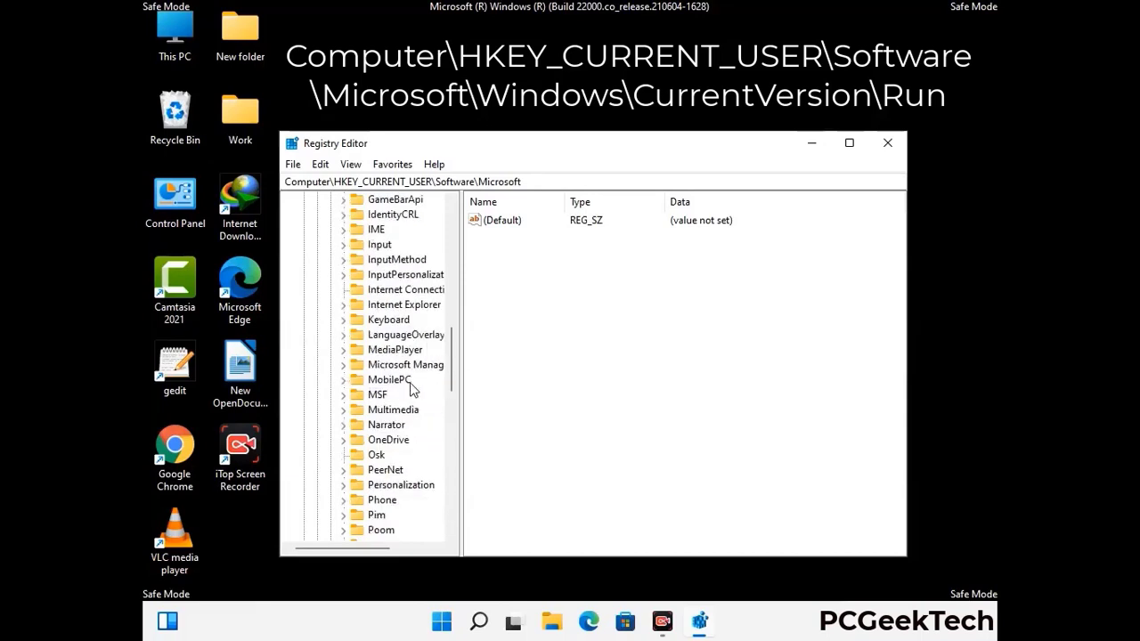
pyautogui.scroll(-7, 411, 389)
pyautogui.scroll(-3, 412, 389)
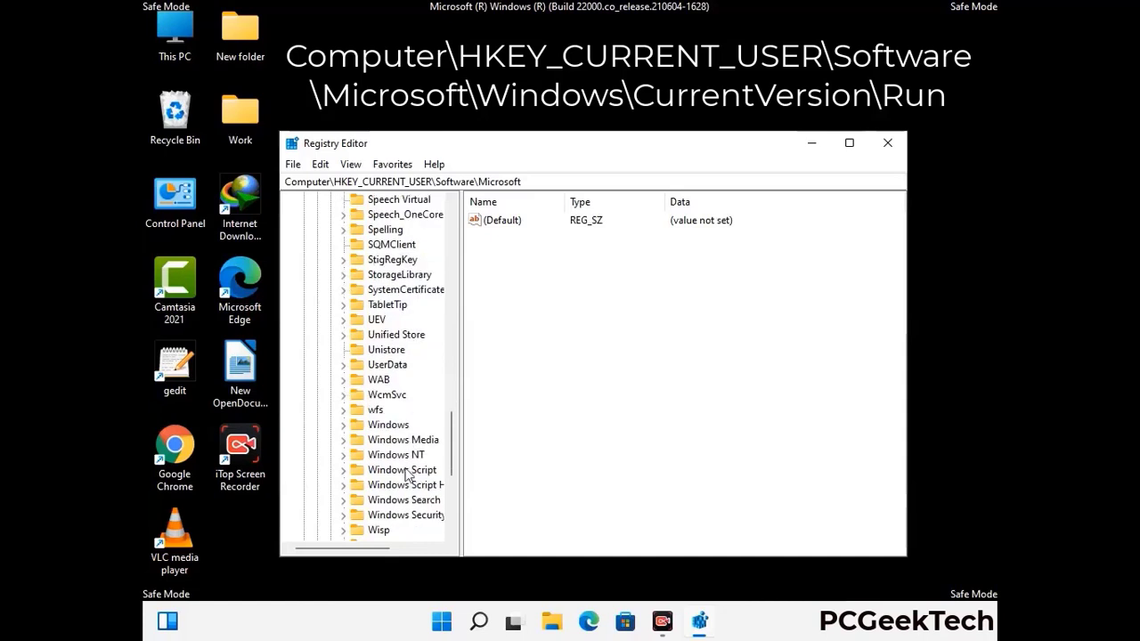
pyautogui.doubleClick(388, 425)
pyautogui.scroll(-1, 413, 419)
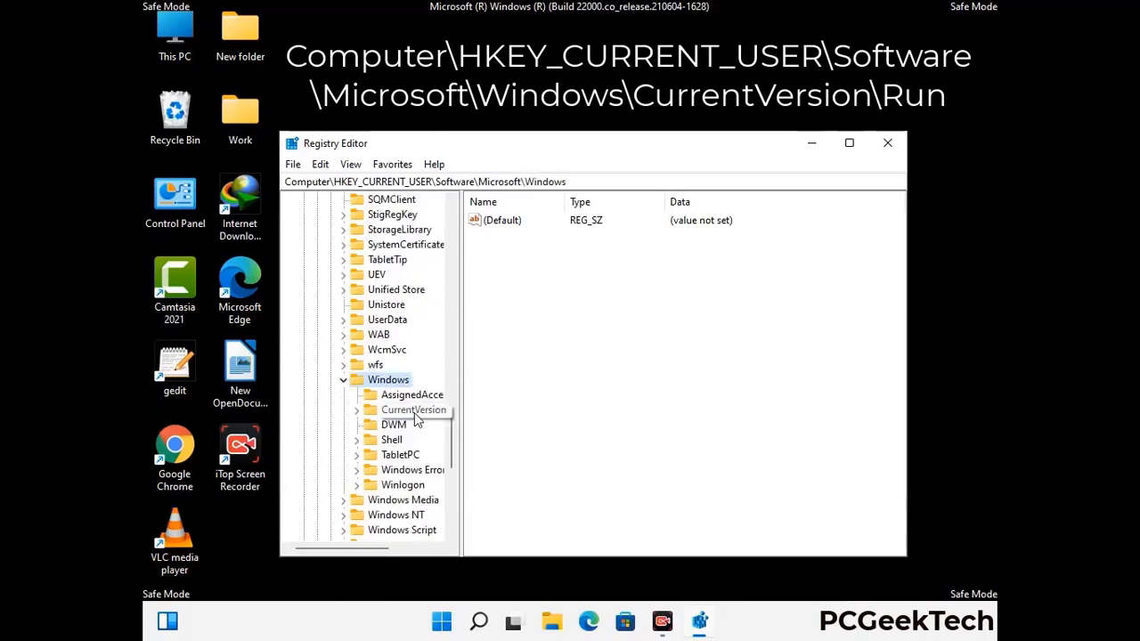
pyautogui.doubleClick(413, 411)
pyautogui.scroll(-5, 410, 392)
pyautogui.scroll(-4, 408, 385)
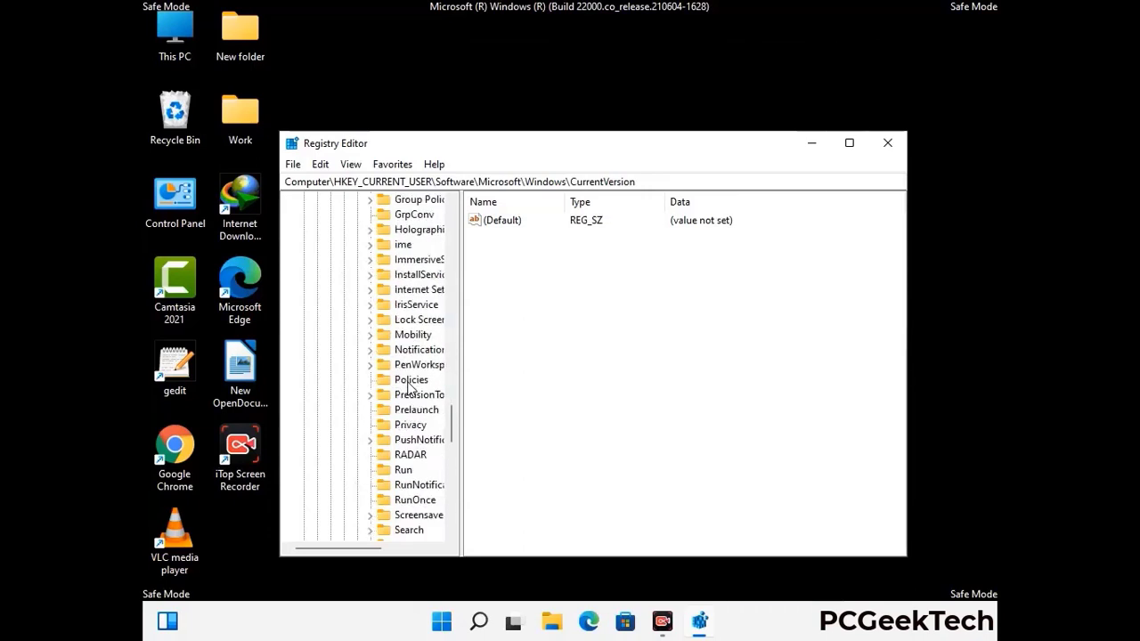
pyautogui.scroll(-1, 409, 386)
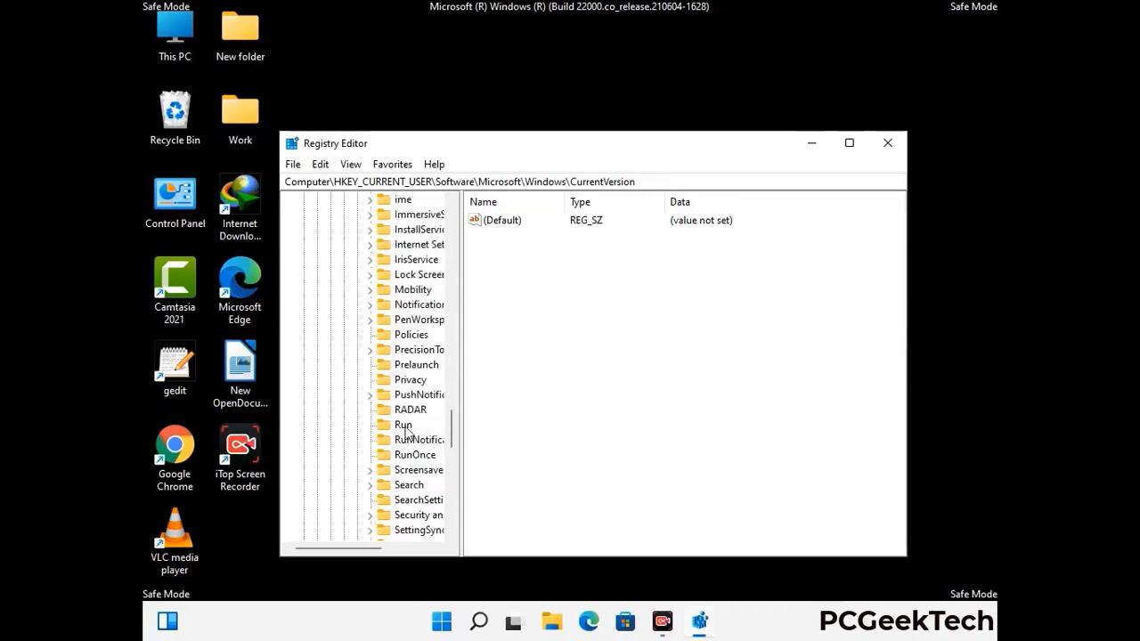
pyautogui.click(404, 426)
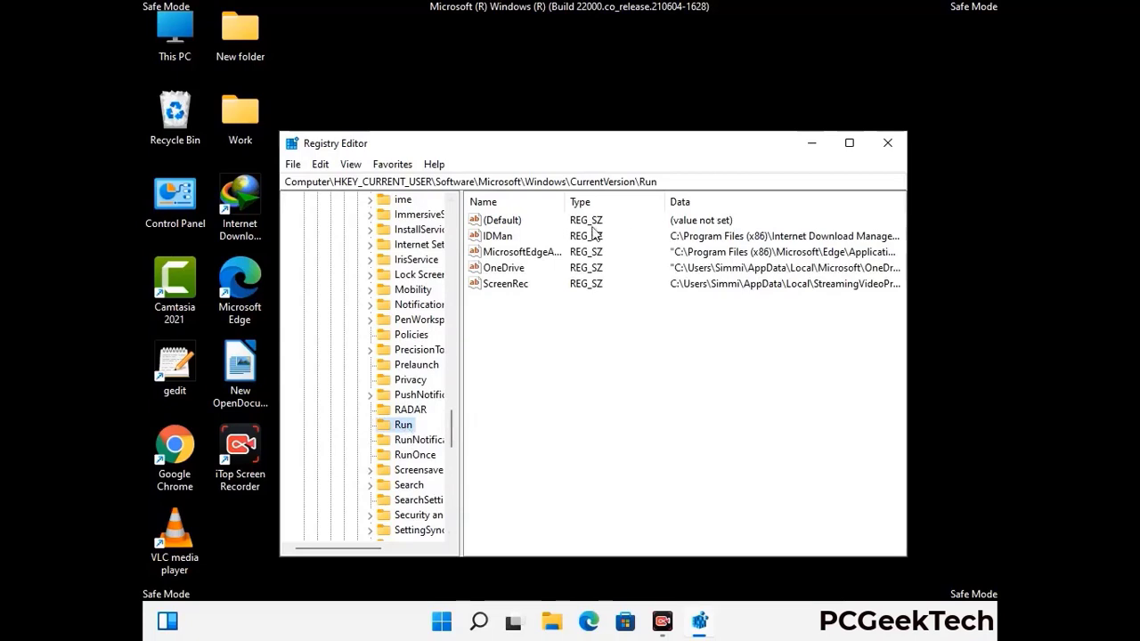
# Delete the ScreenRec value from the Run key and confirm the deletion
pyautogui.click(504, 285)
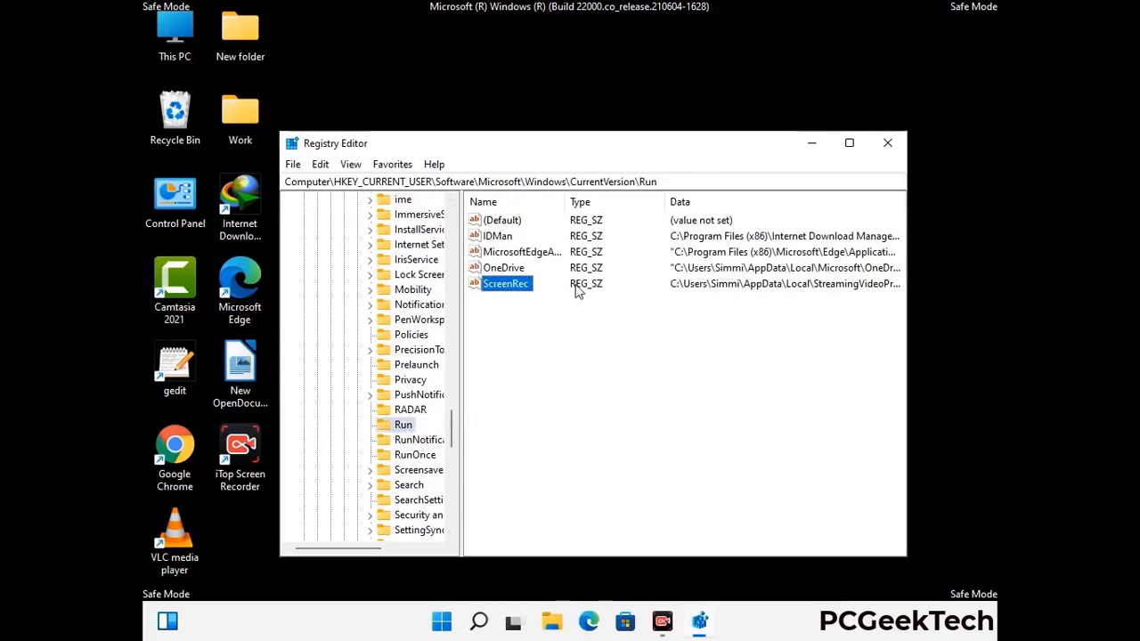
pyautogui.click(509, 288)
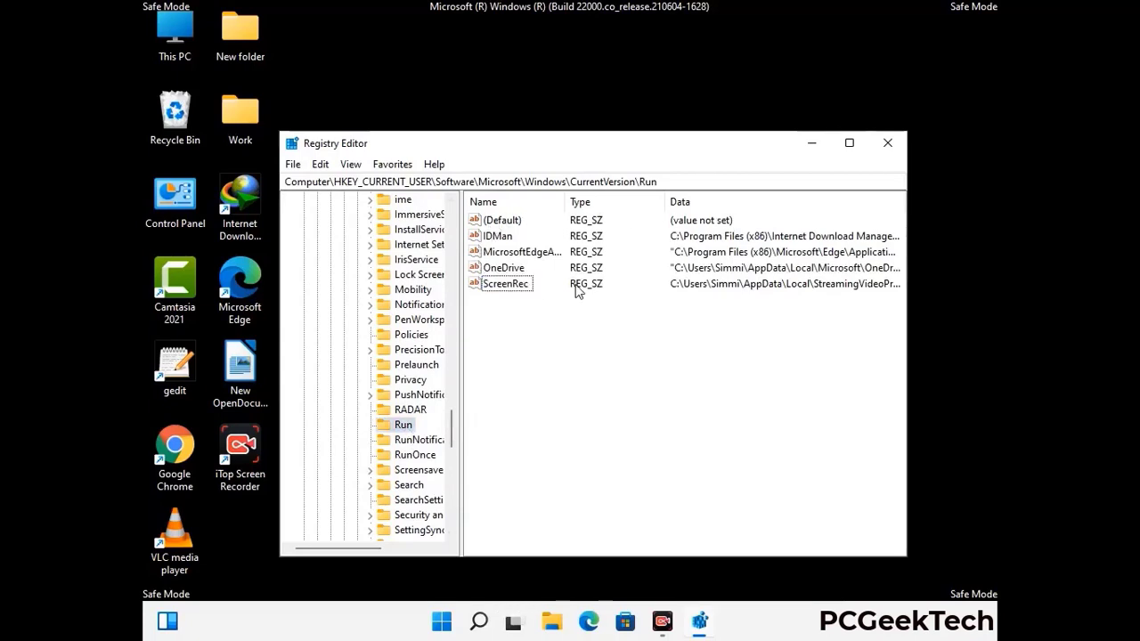
pyautogui.rightClick(517, 292)
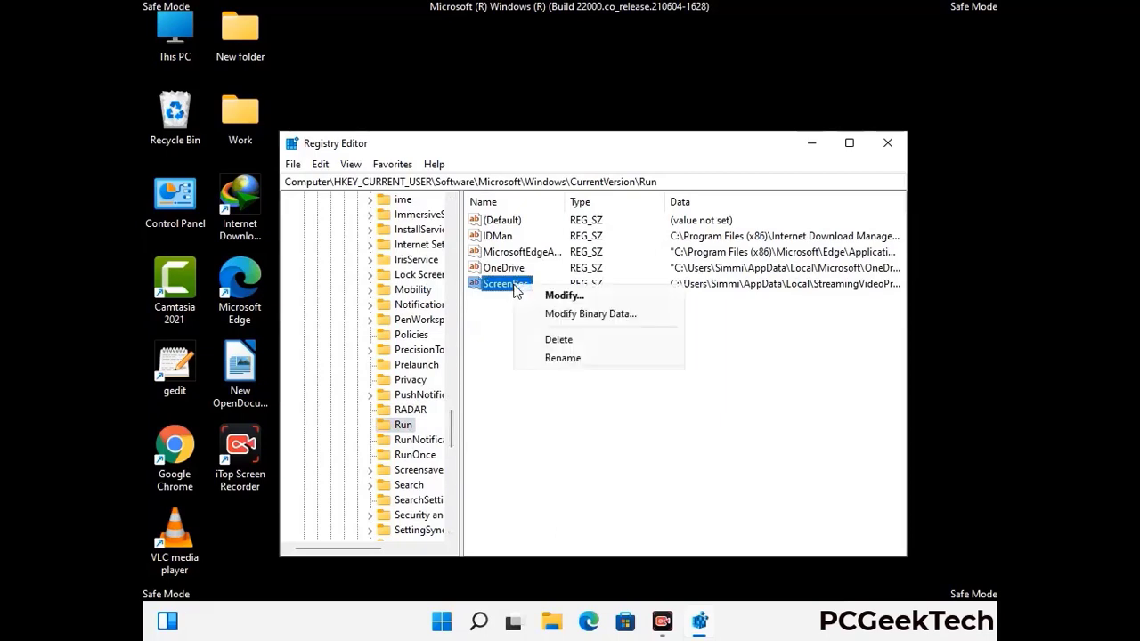
pyautogui.click(547, 338)
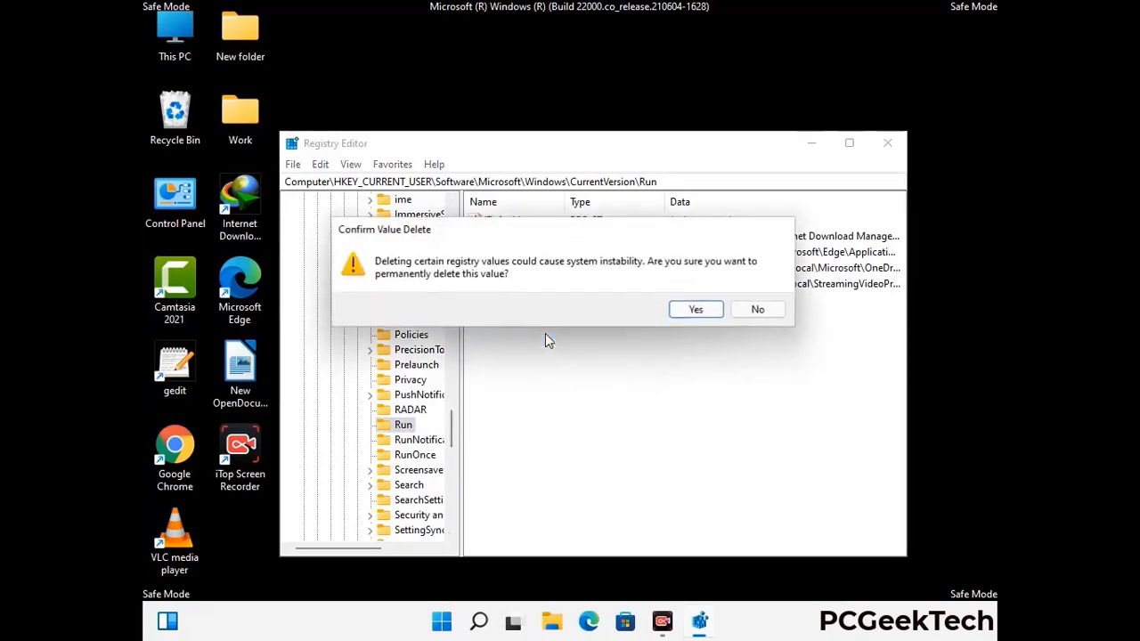
pyautogui.click(711, 313)
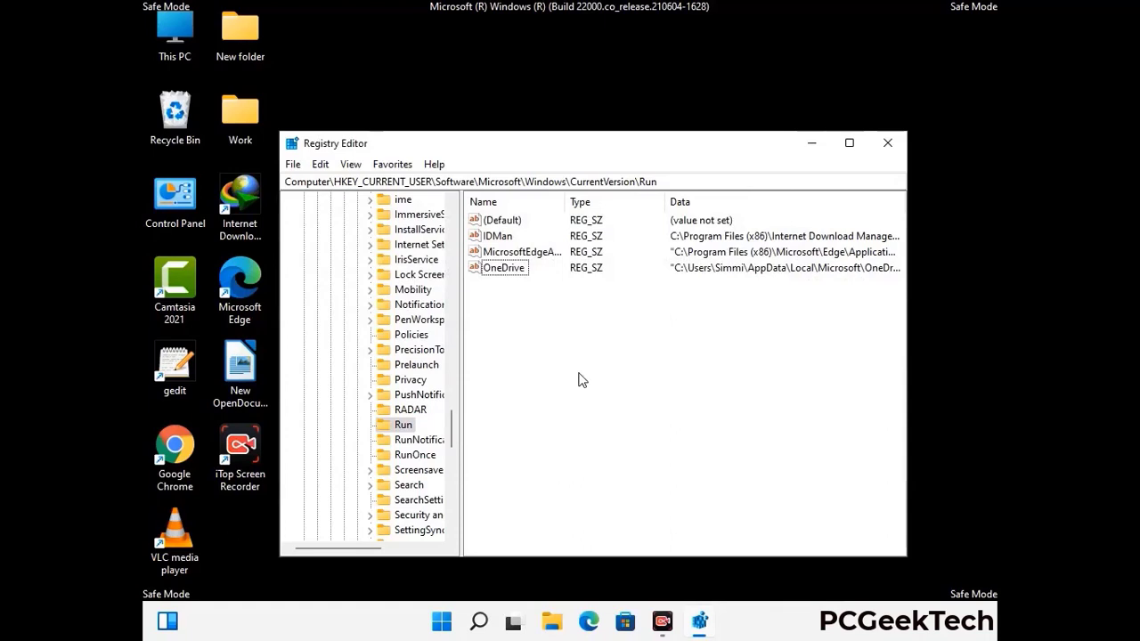
# Search the registry for 'Virus Nam', stop the search, and close Registry Editor
pyautogui.hotkey('ctrl', 'f')
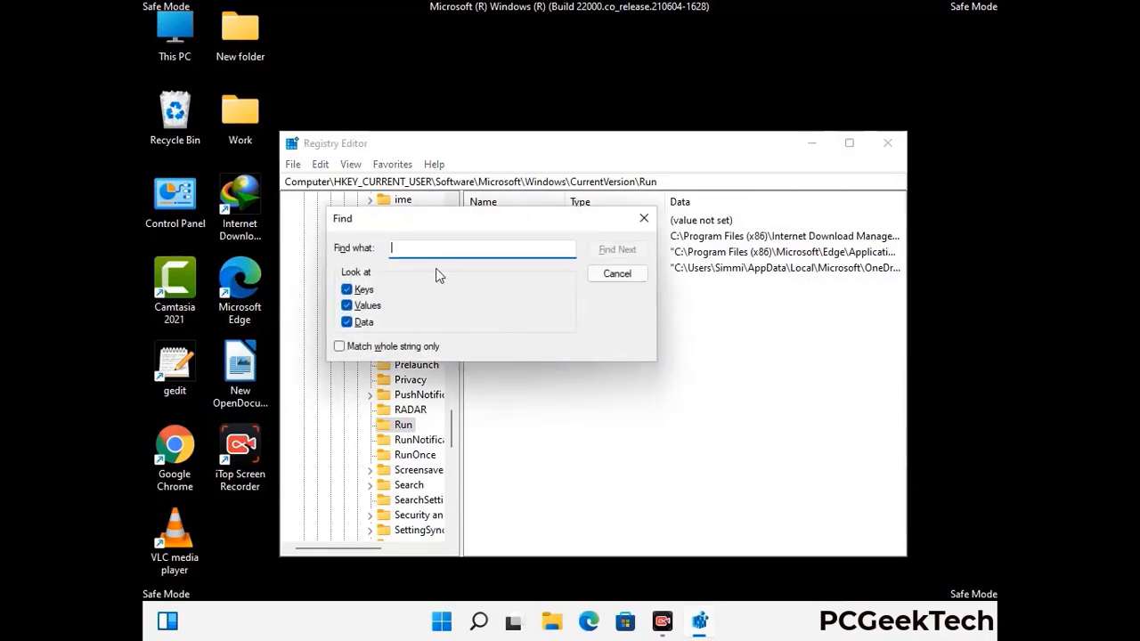
pyautogui.write('Virus Name')
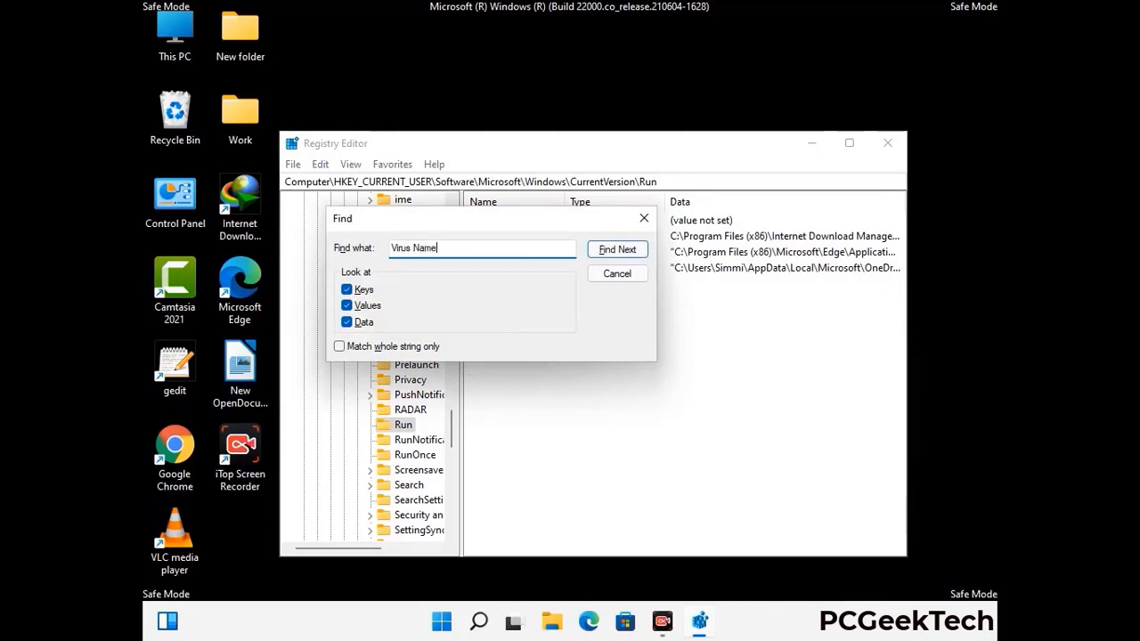
pyautogui.click(603, 253)
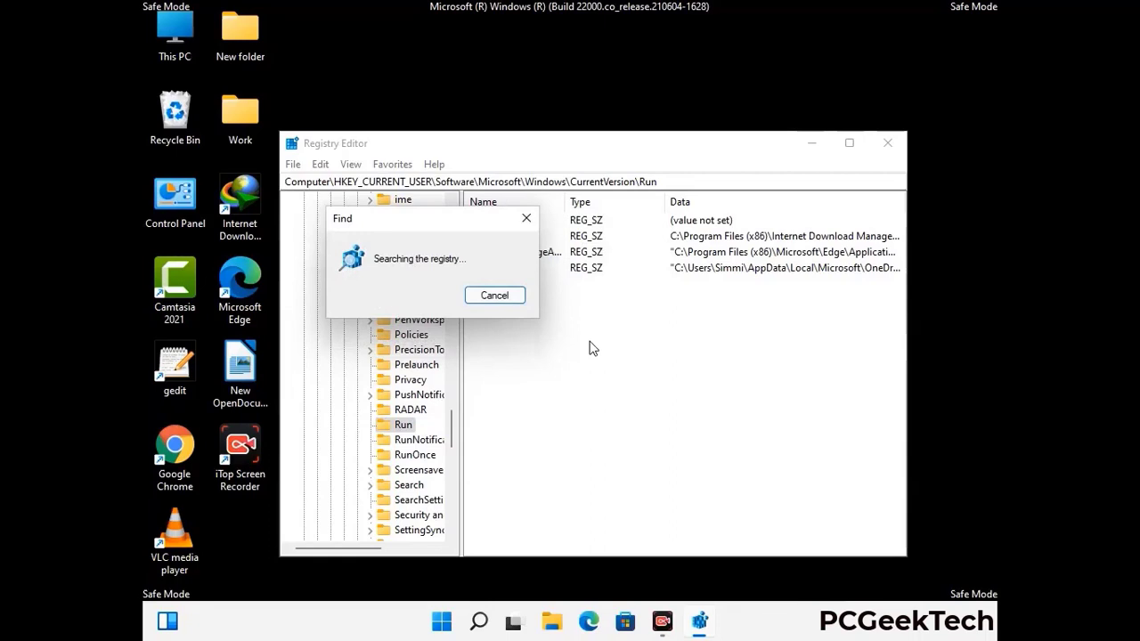
pyautogui.click(533, 220)
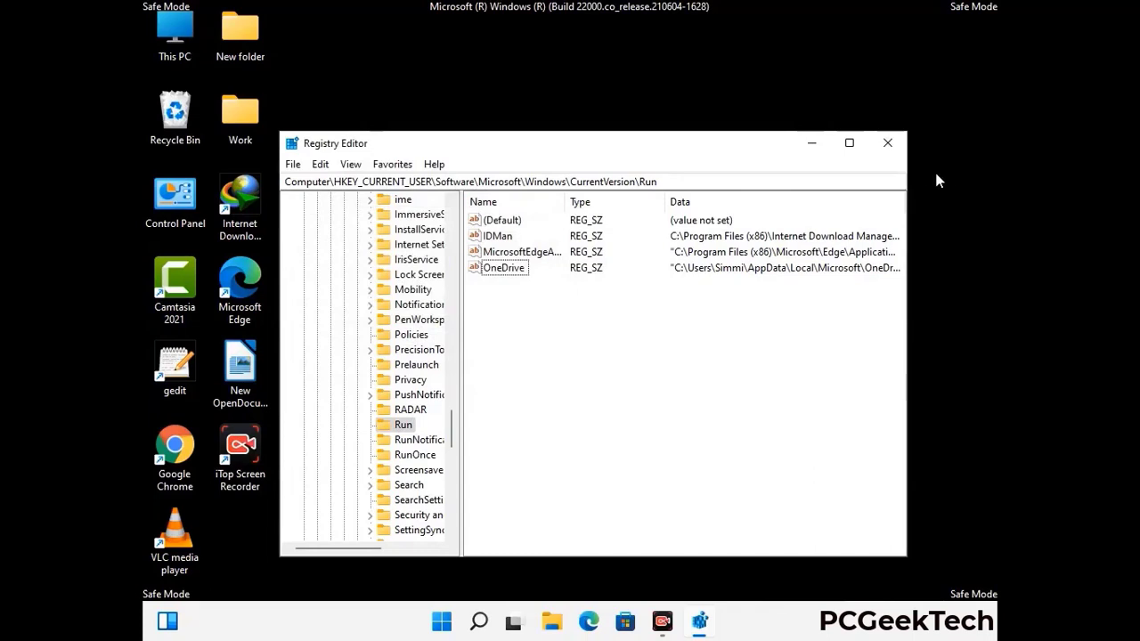
pyautogui.click(889, 146)
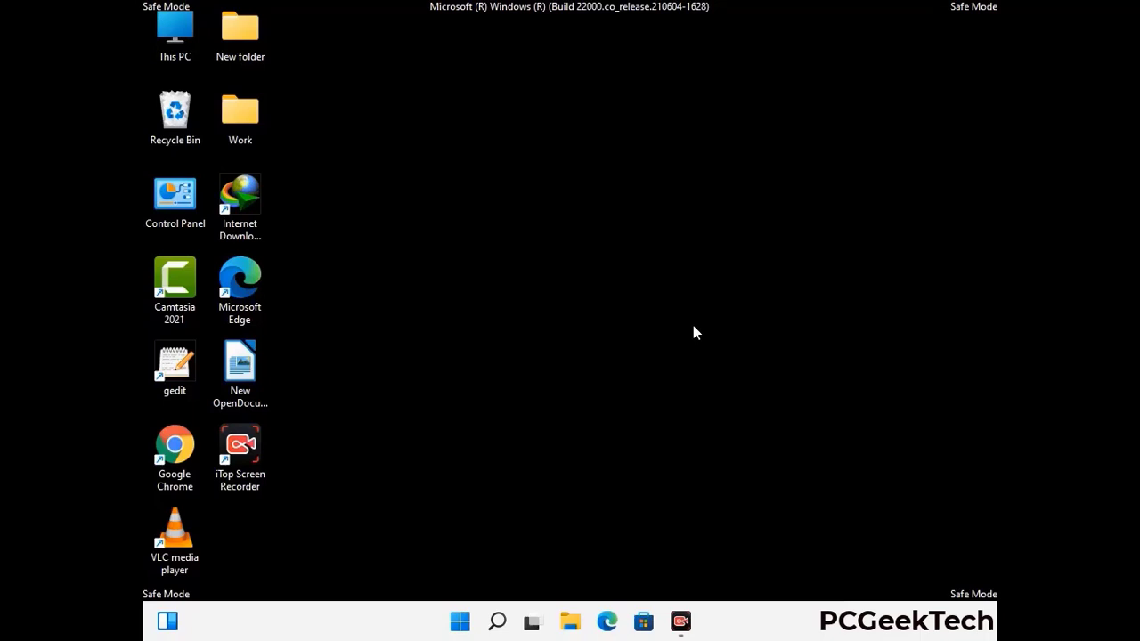
# Run msconfig and untick Safe boot on the Boot tab of System Configuration
pyautogui.press('super+r')
pyautogui.moveTo(331, 412); pyautogui.dragTo(582, 174)
pyautogui.write('ms')
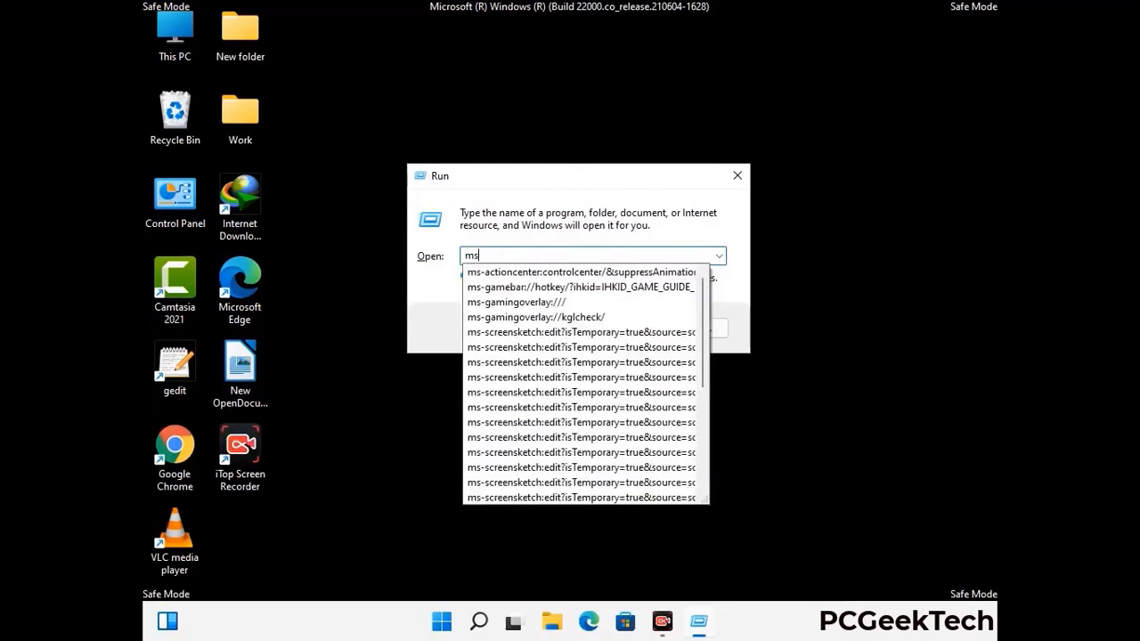
pyautogui.write('config')
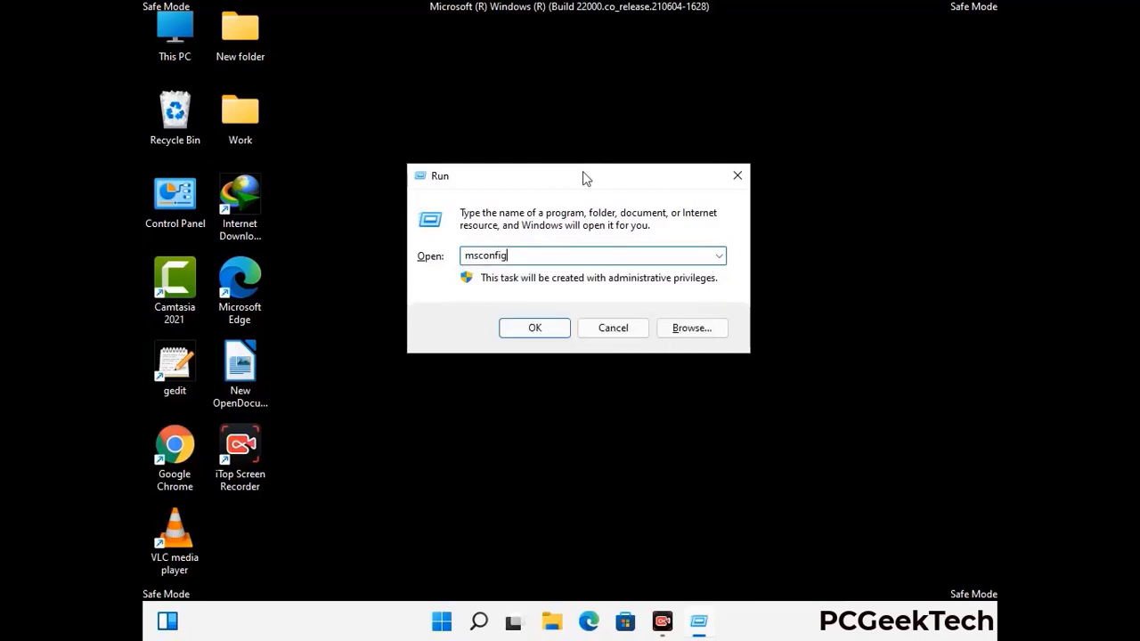
pyautogui.click(526, 326)
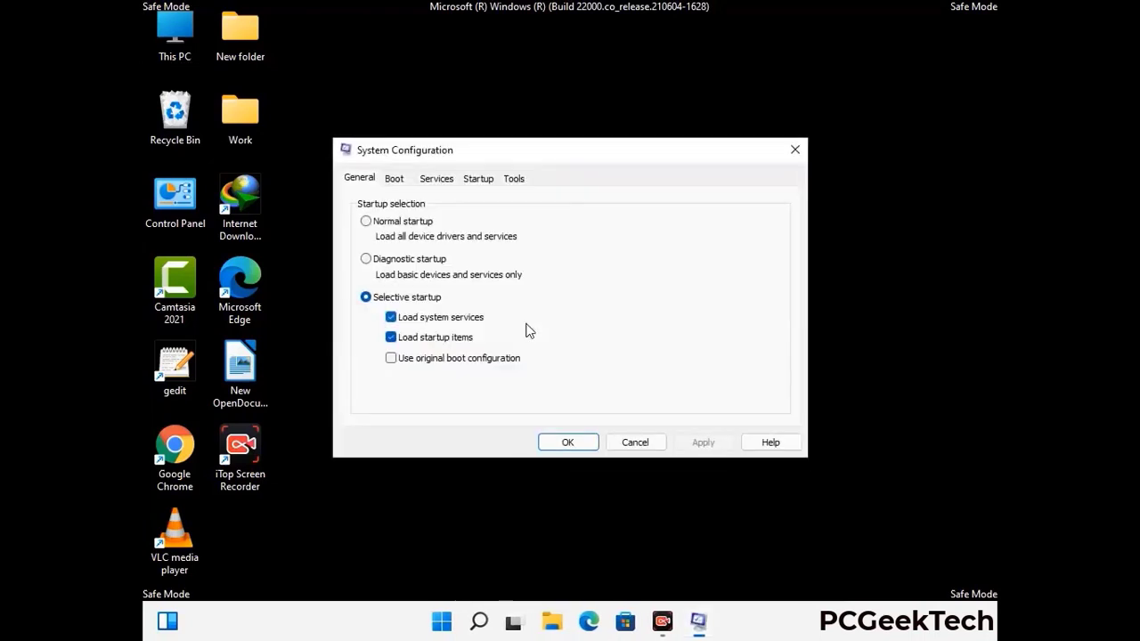
pyautogui.click(394, 179)
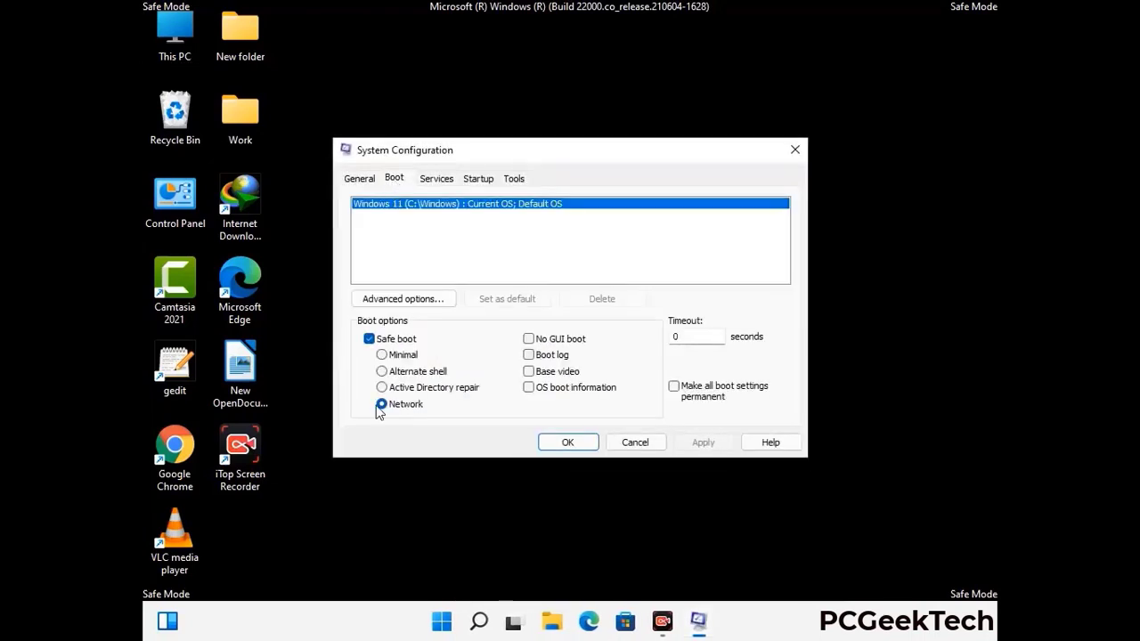
pyautogui.click(369, 339)
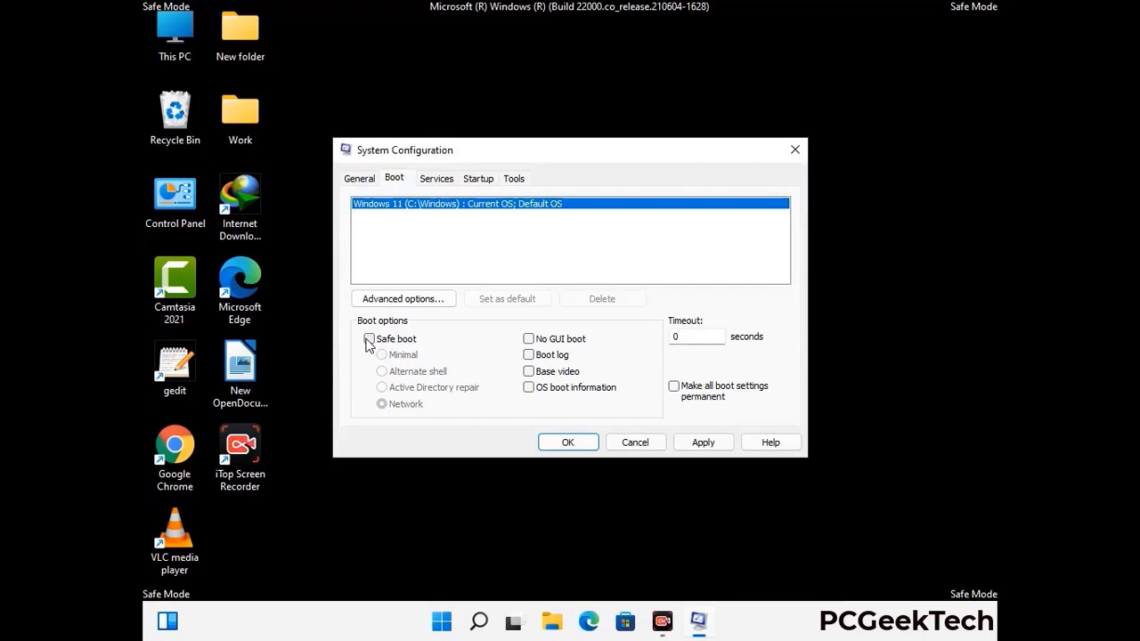